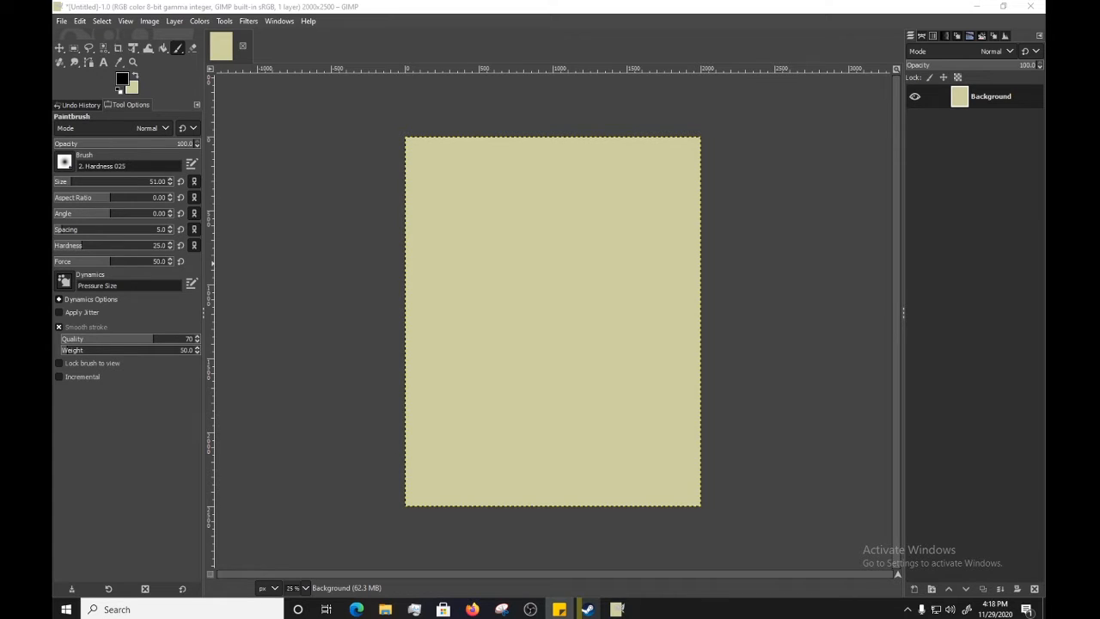
pyautogui.click(530, 240)
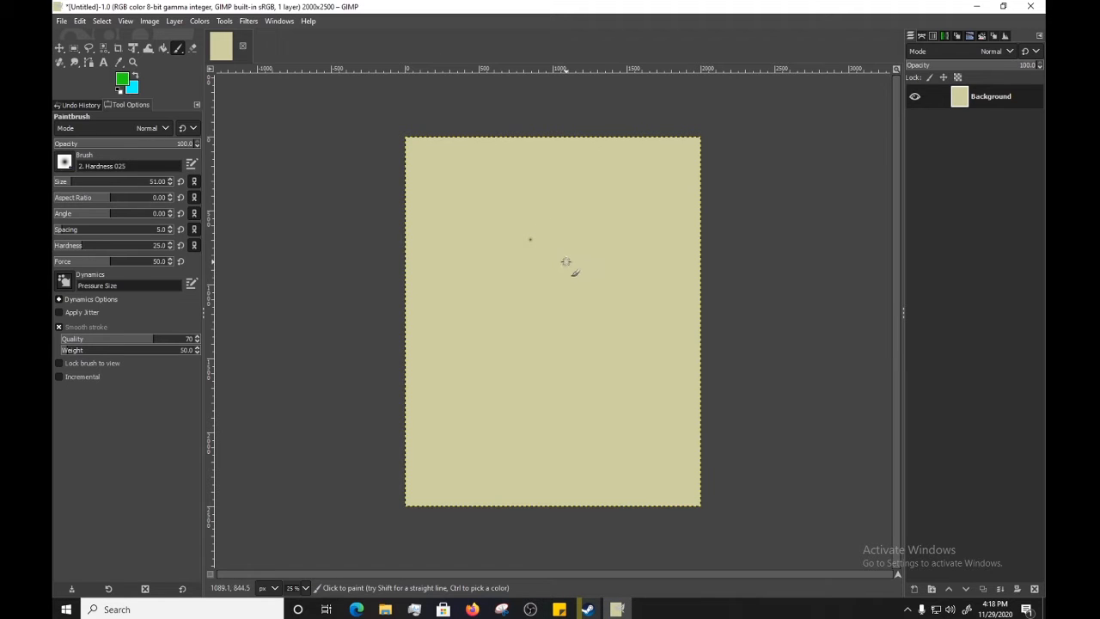
pyautogui.press('z')
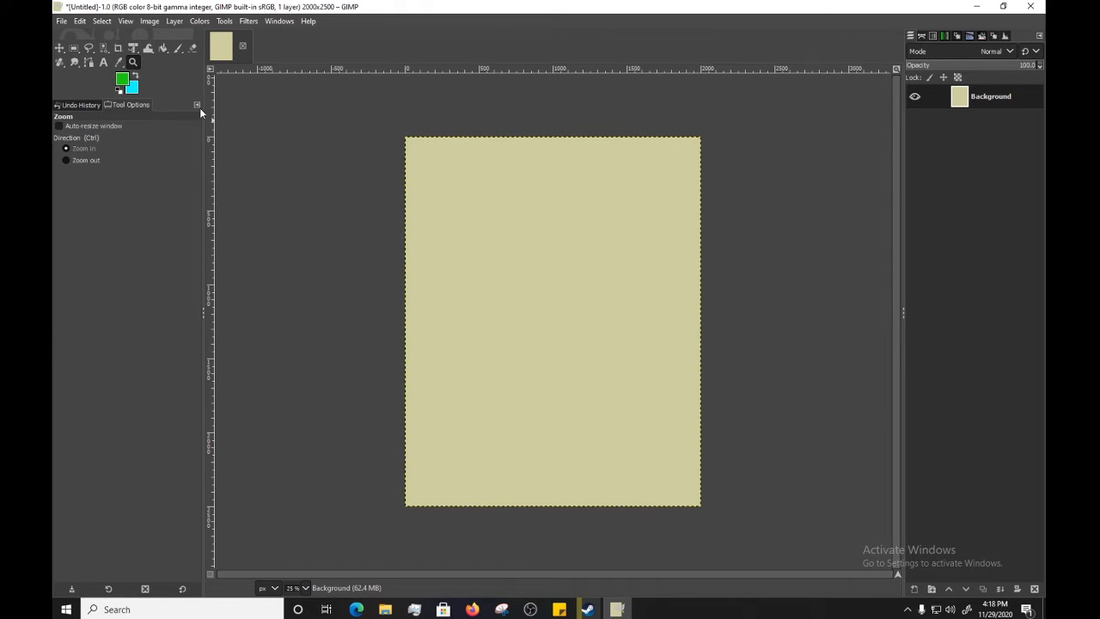
pyautogui.click(177, 50)
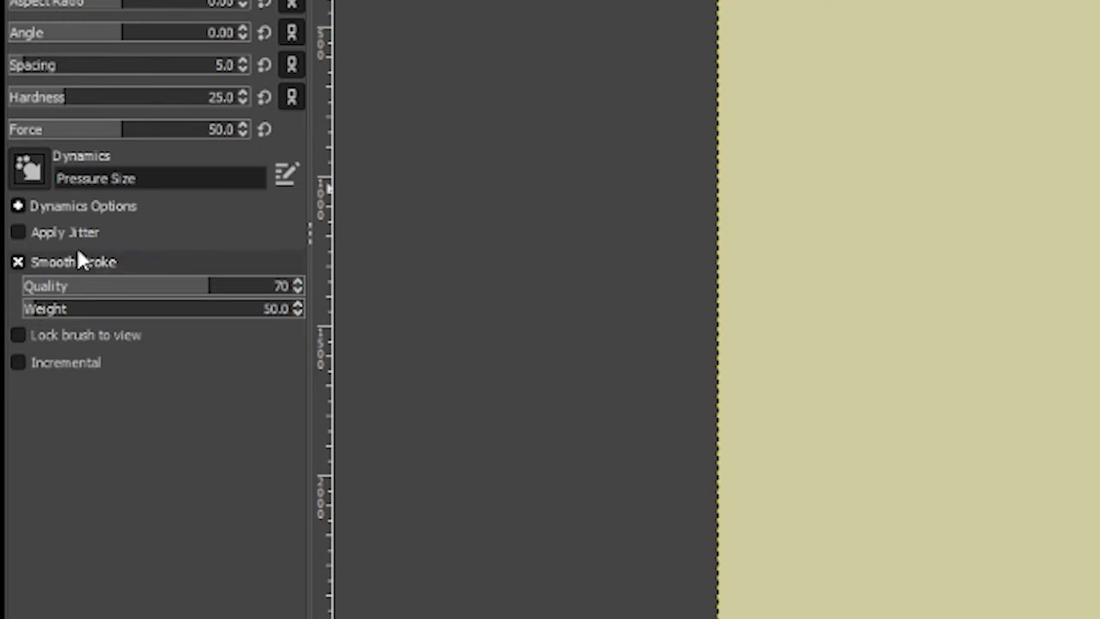
# Set the paintbrush's dynamics to Dynamics Off and its brush to 2. Hardness 100
pyautogui.click(29, 170)
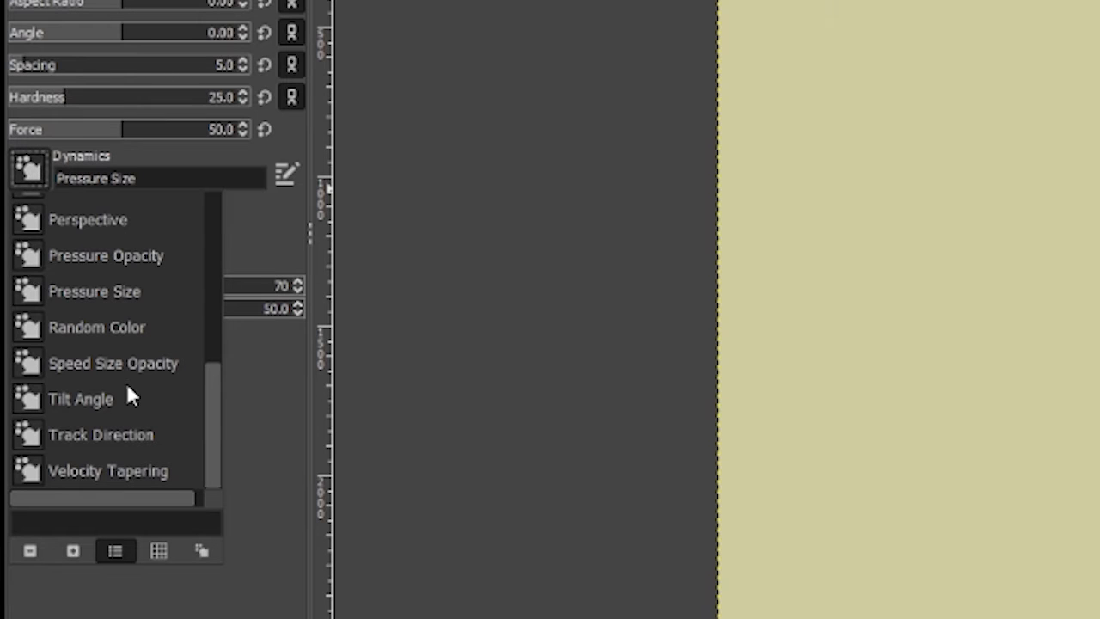
pyautogui.moveTo(207, 383); pyautogui.dragTo(226, 198)
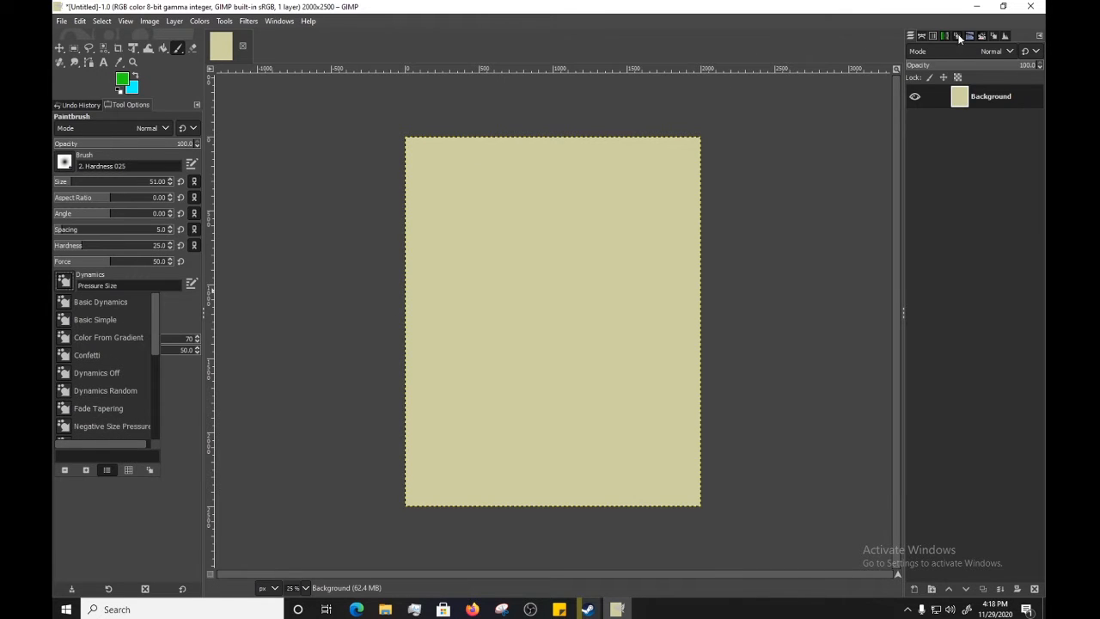
pyautogui.click(959, 38)
pyautogui.click(957, 37)
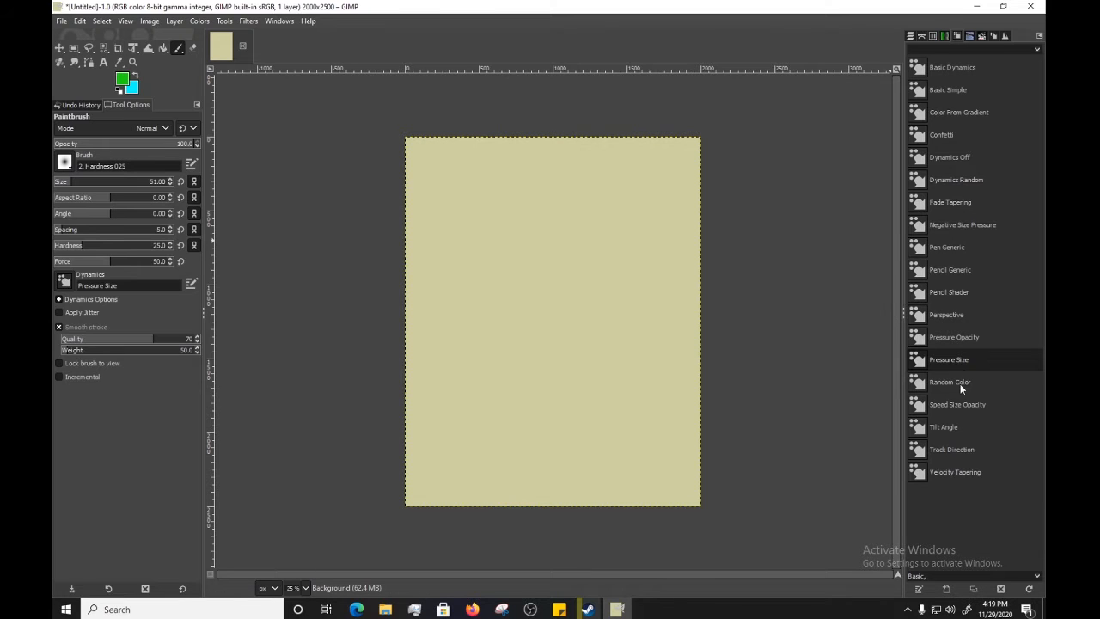
pyautogui.click(959, 156)
pyautogui.click(68, 168)
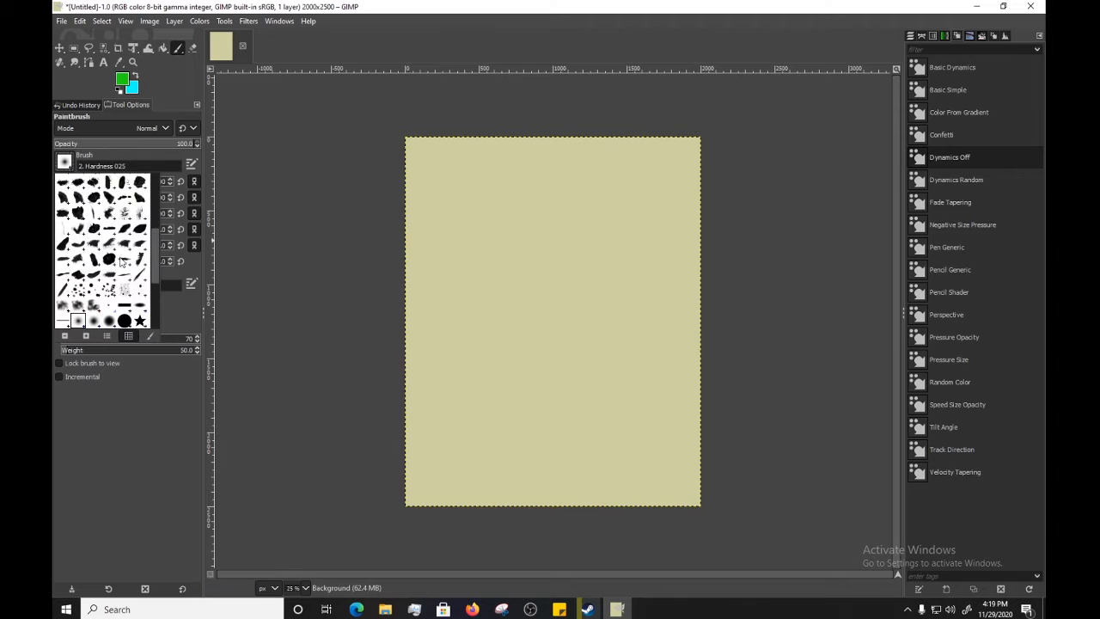
pyautogui.click(125, 321)
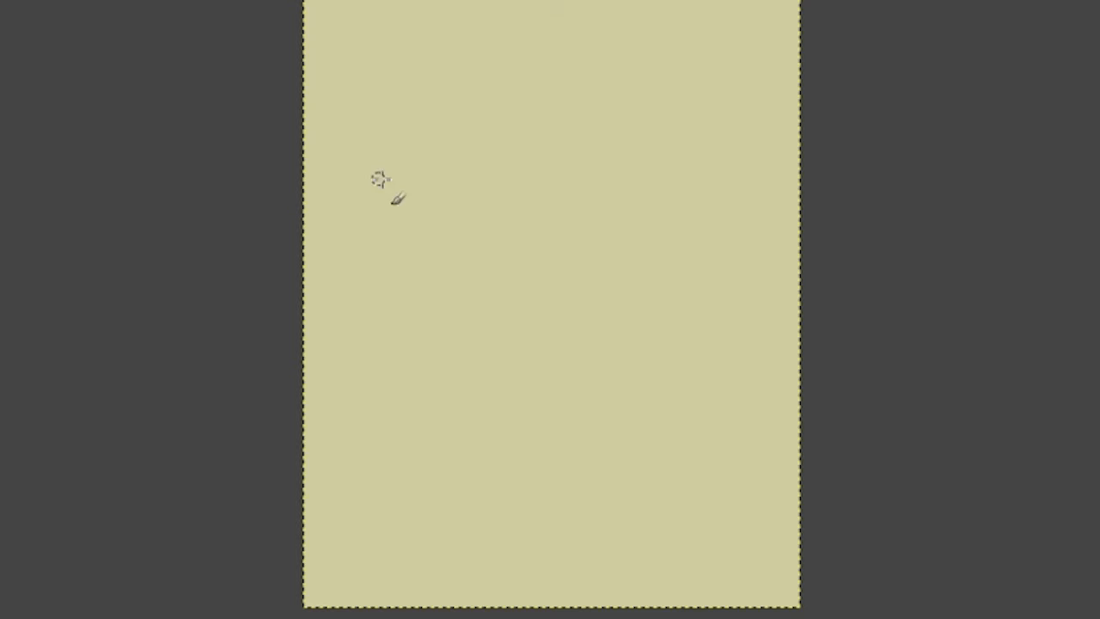
# Paint several looping green test strokes across the canvas with dynamics turned off
pyautogui.moveTo(458, 316)
pyautogui.mouseDown()
pyautogui.moveTo(594, 207)
pyautogui.moveTo(612, 337)
pyautogui.moveTo(462, 473)
pyautogui.moveTo(590, 379)
pyautogui.mouseUp()
pyautogui.moveTo(378, 460)
pyautogui.mouseDown()
pyautogui.moveTo(405, 442)
pyautogui.moveTo(571, 209)
pyautogui.moveTo(579, 344)
pyautogui.moveTo(749, 187)
pyautogui.mouseUp()
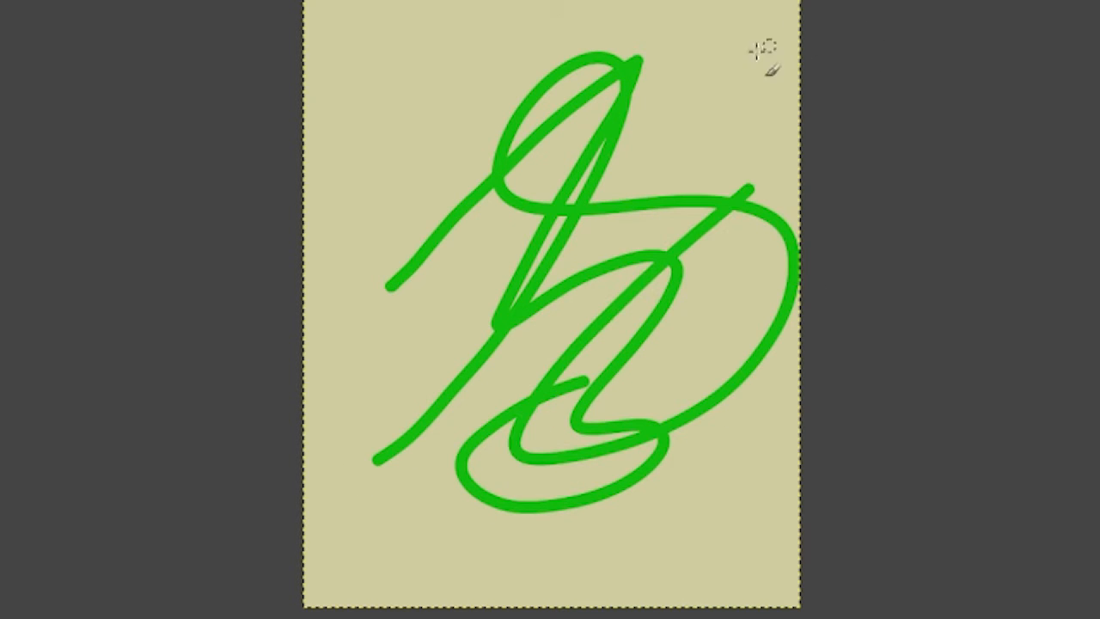
pyautogui.moveTo(612, 78)
pyautogui.mouseDown()
pyautogui.moveTo(736, 111)
pyautogui.moveTo(515, 199)
pyautogui.mouseUp()
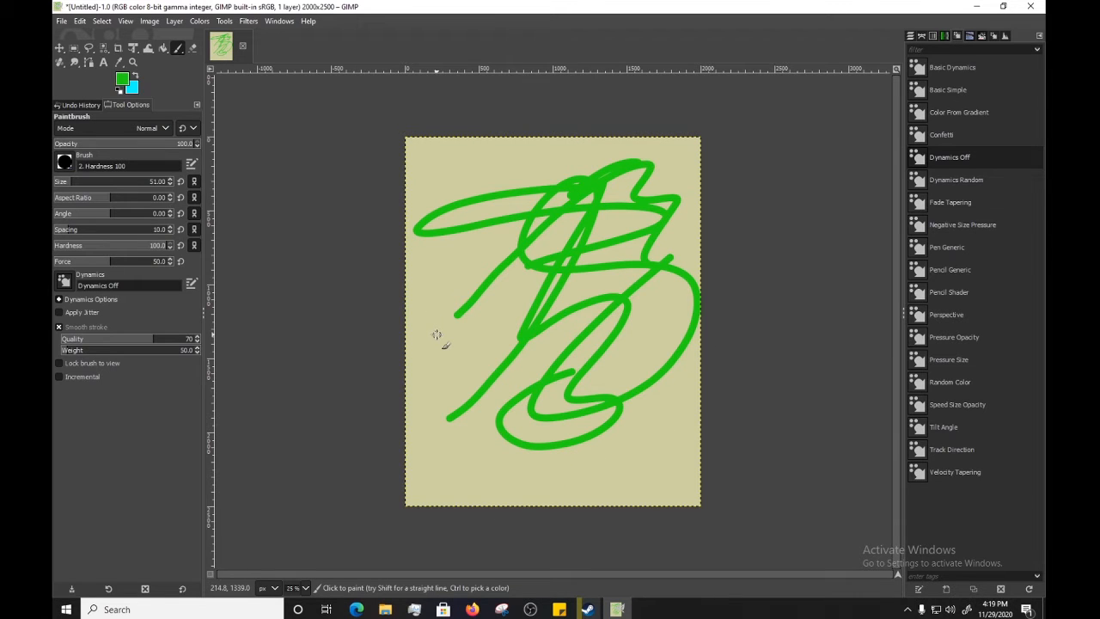
# Undo all the green test strokes on the canvas
pyautogui.hotkey('ctrl', 'z')
pyautogui.hotkey('ctrl', 'z')
pyautogui.hotkey('ctrl', 'z')
pyautogui.hotkey('ctrl', 'z')
pyautogui.hotkey('ctrl', 'z')
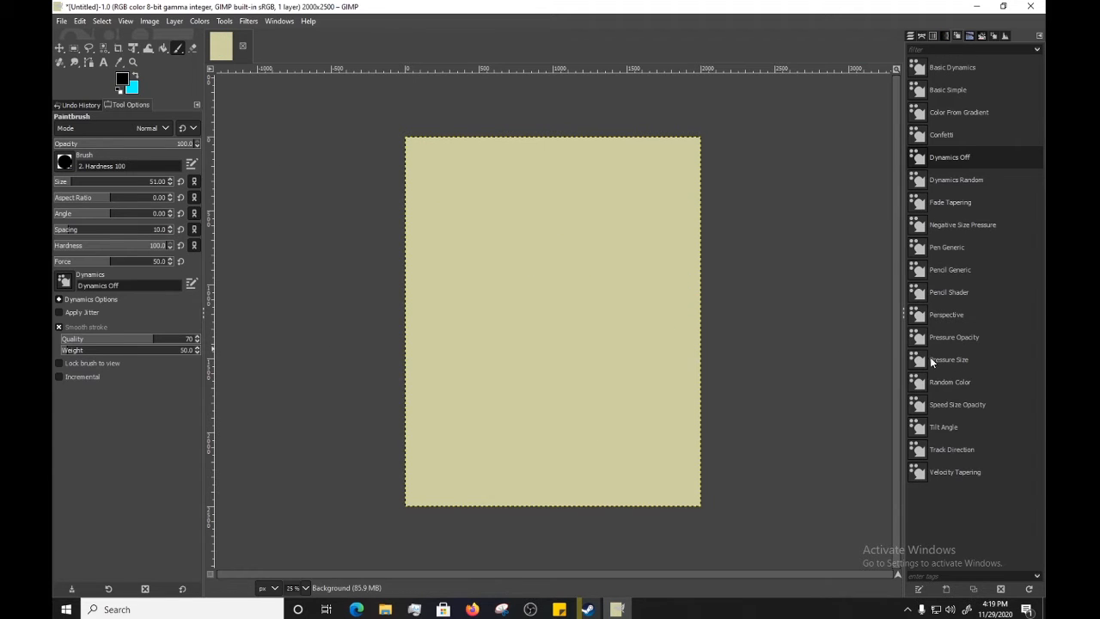
# Choose the Pressure Size dynamics and paint looping black strokes of varying pressure, undoing the first one before repeating the test
pyautogui.click(964, 361)
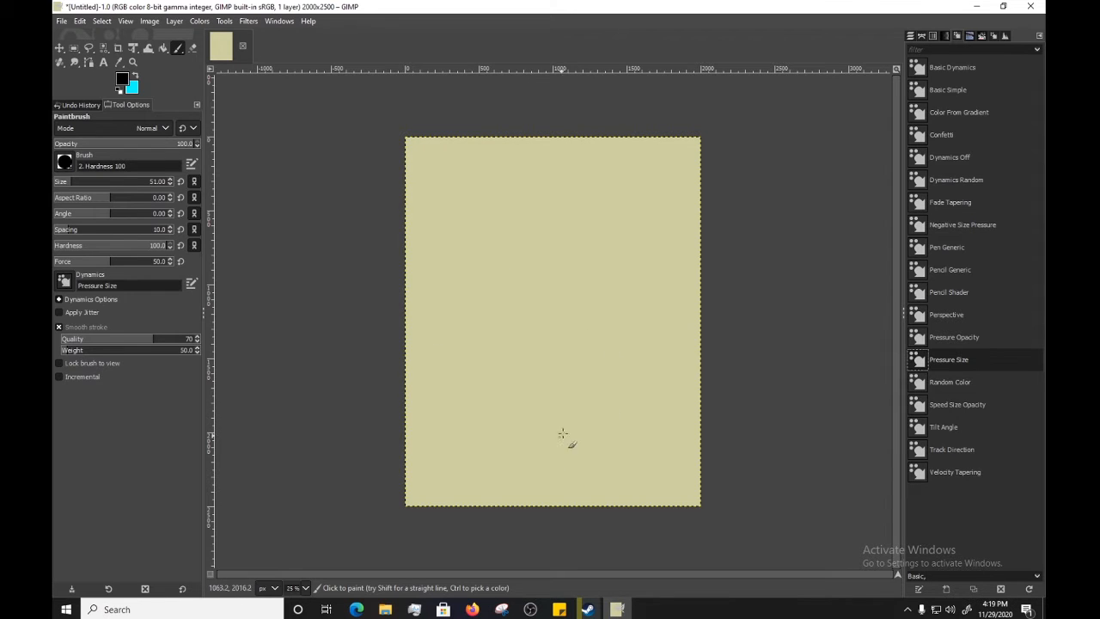
pyautogui.moveTo(427, 436)
pyautogui.mouseDown()
pyautogui.moveTo(484, 393)
pyautogui.moveTo(514, 340)
pyautogui.moveTo(516, 301)
pyautogui.moveTo(489, 283)
pyautogui.moveTo(492, 301)
pyautogui.moveTo(593, 350)
pyautogui.moveTo(607, 390)
pyautogui.moveTo(595, 429)
pyautogui.moveTo(557, 459)
pyautogui.moveTo(535, 459)
pyautogui.moveTo(516, 441)
pyautogui.moveTo(537, 414)
pyautogui.moveTo(612, 445)
pyautogui.moveTo(654, 430)
pyautogui.moveTo(676, 375)
pyautogui.mouseUp()
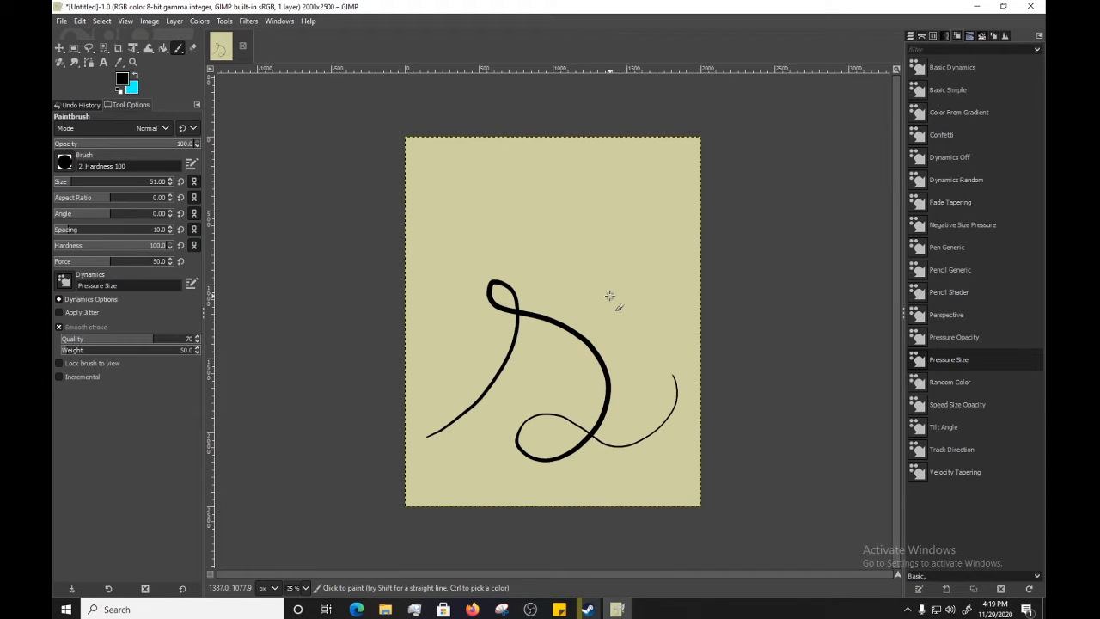
pyautogui.hotkey('ctrl', 'z')
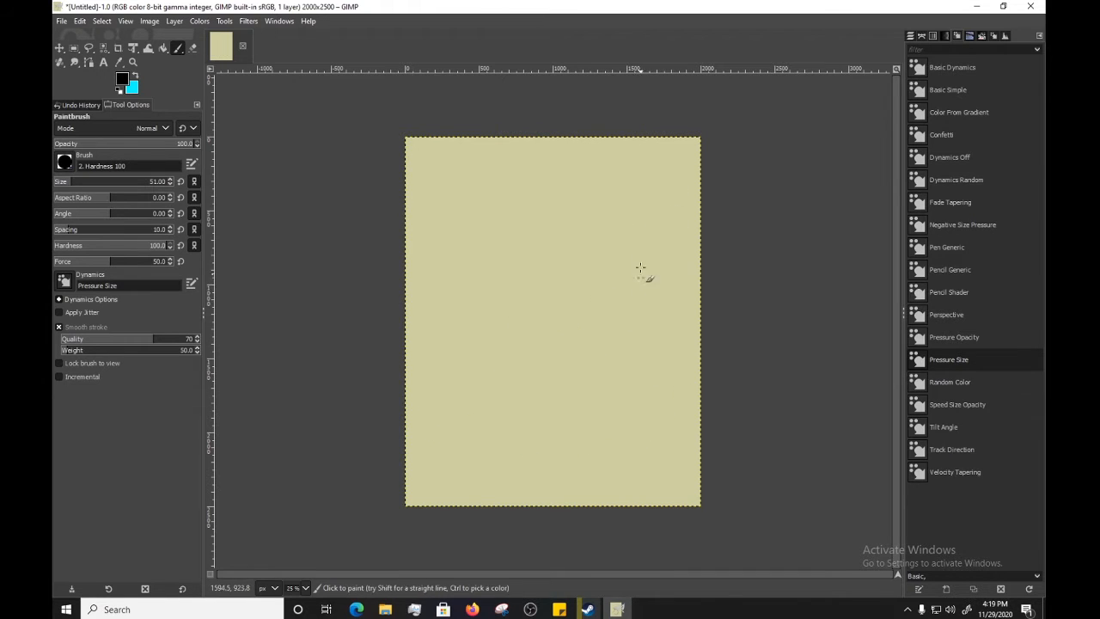
pyautogui.moveTo(589, 313)
pyautogui.mouseDown()
pyautogui.moveTo(639, 187)
pyautogui.moveTo(676, 375)
pyautogui.moveTo(515, 364)
pyautogui.moveTo(596, 369)
pyautogui.moveTo(554, 505)
pyautogui.moveTo(635, 393)
pyautogui.moveTo(454, 352)
pyautogui.mouseUp()
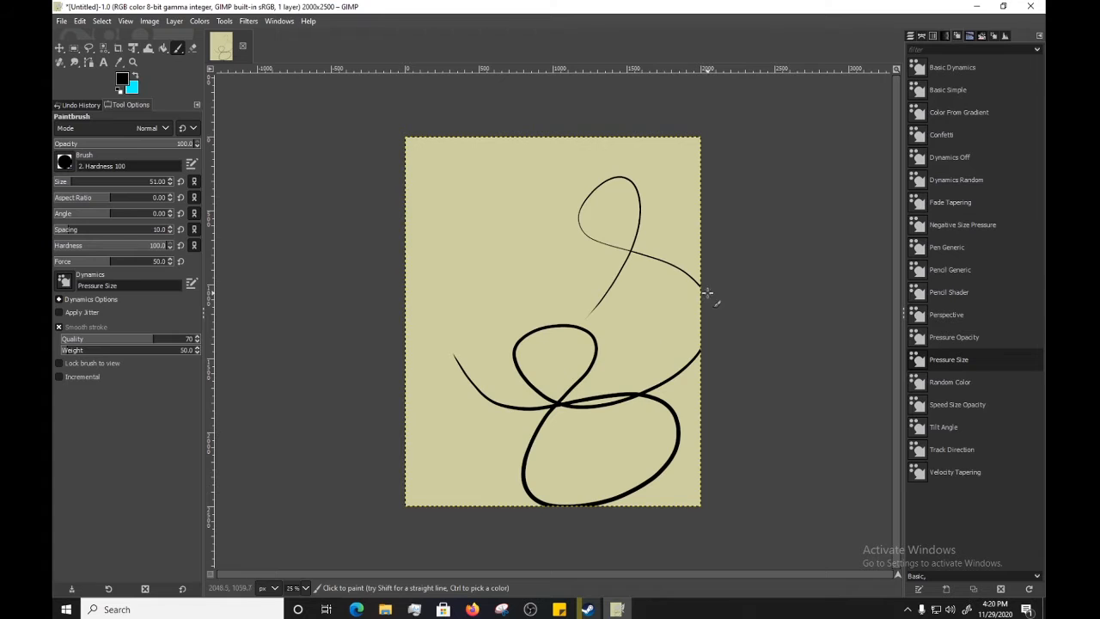
pyautogui.moveTo(492, 380)
pyautogui.mouseDown()
pyautogui.moveTo(570, 233)
pyautogui.moveTo(587, 306)
pyautogui.mouseUp()
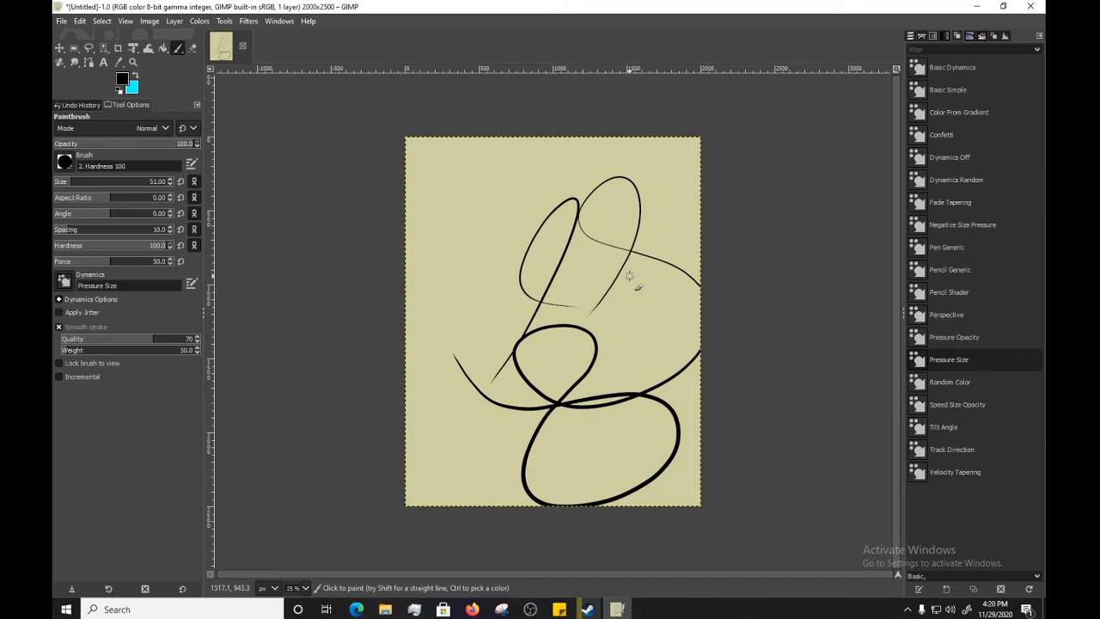
# Undo the black strokes painted with the Pressure Size dynamics
pyautogui.hotkey('ctrl', 'z')
pyautogui.hotkey('ctrl', 'z')
pyautogui.hotkey('ctrl', 'z')
pyautogui.hotkey('ctrl', 'z')
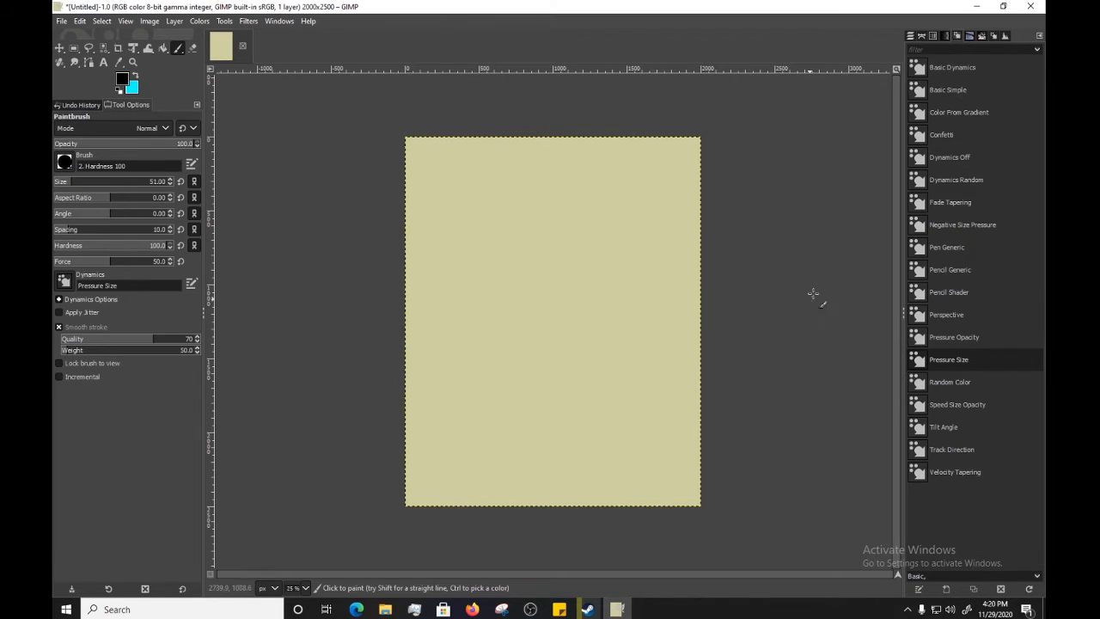
# Choose the Basic Dynamics preset and paint looping black test strokes over the canvas with varying pressure and speed
pyautogui.click(962, 65)
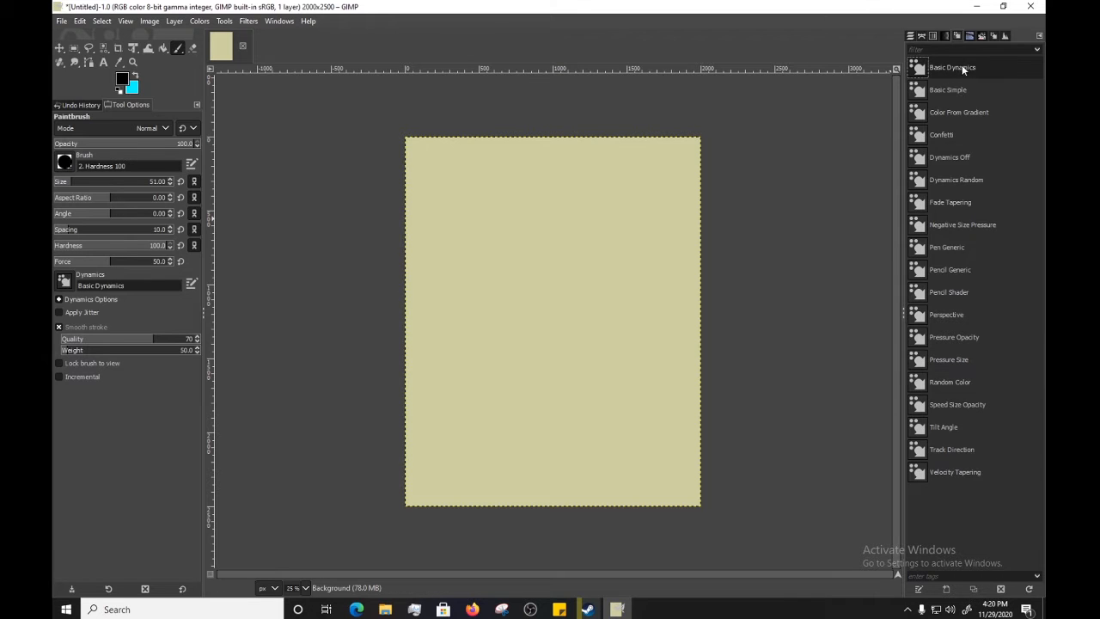
pyautogui.moveTo(466, 431)
pyautogui.mouseDown()
pyautogui.moveTo(558, 315)
pyautogui.moveTo(562, 233)
pyautogui.moveTo(585, 298)
pyautogui.moveTo(650, 354)
pyautogui.moveTo(564, 440)
pyautogui.moveTo(513, 404)
pyautogui.moveTo(617, 332)
pyautogui.moveTo(683, 227)
pyautogui.moveTo(586, 212)
pyautogui.mouseUp()
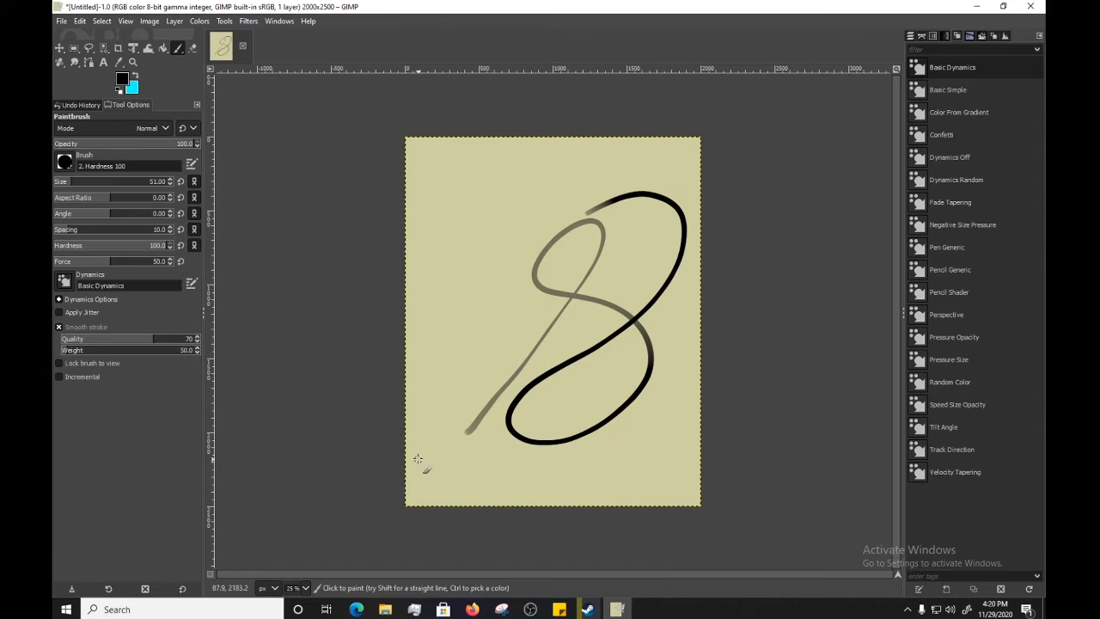
pyautogui.moveTo(420, 458)
pyautogui.mouseDown()
pyautogui.moveTo(467, 361)
pyautogui.moveTo(608, 232)
pyautogui.moveTo(602, 222)
pyautogui.moveTo(647, 318)
pyautogui.moveTo(538, 454)
pyautogui.mouseUp()
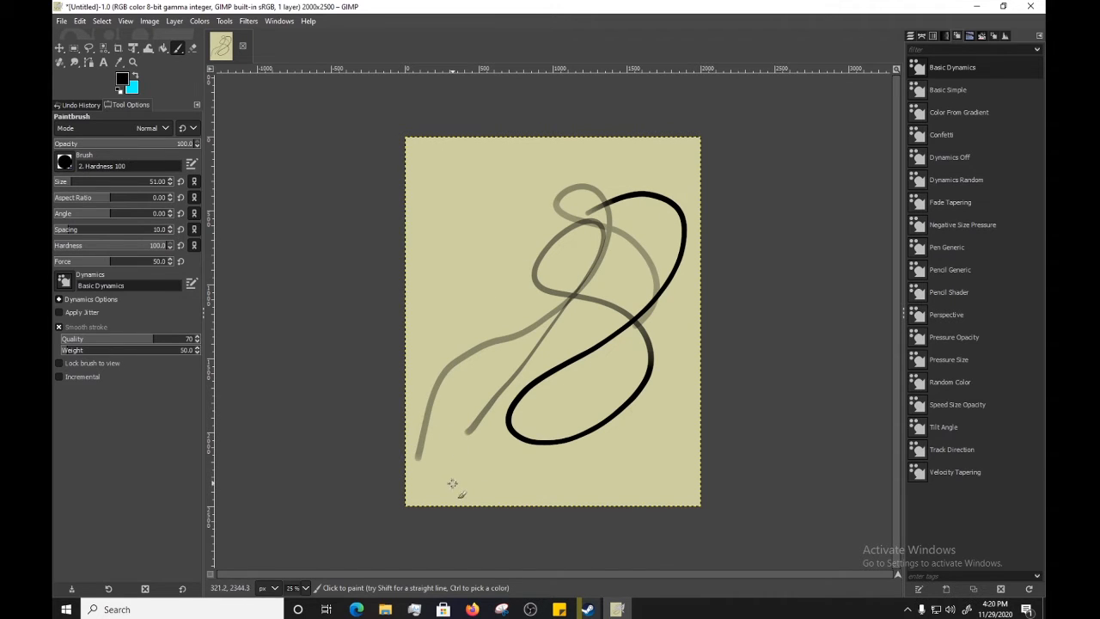
pyautogui.moveTo(452, 484)
pyautogui.mouseDown()
pyautogui.moveTo(454, 407)
pyautogui.moveTo(432, 343)
pyautogui.moveTo(460, 345)
pyautogui.moveTo(471, 372)
pyautogui.moveTo(520, 327)
pyautogui.moveTo(514, 440)
pyautogui.moveTo(626, 494)
pyautogui.moveTo(696, 340)
pyautogui.moveTo(669, 370)
pyautogui.moveTo(541, 412)
pyautogui.moveTo(503, 246)
pyautogui.moveTo(460, 324)
pyautogui.mouseUp()
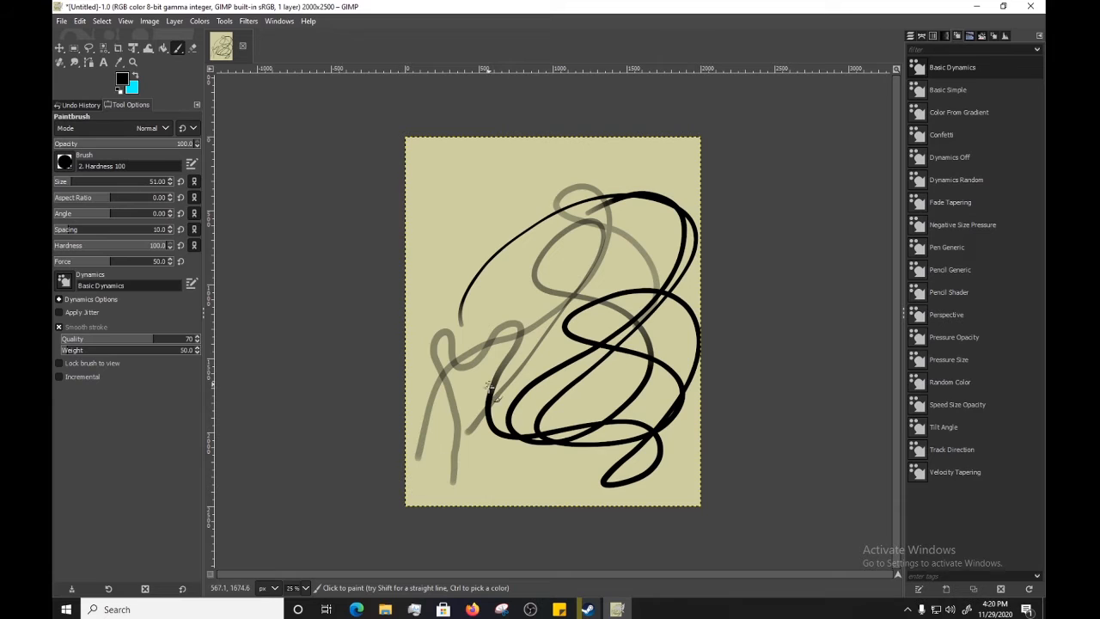
pyautogui.moveTo(560, 485)
pyautogui.mouseDown()
pyautogui.moveTo(459, 436)
pyautogui.moveTo(534, 221)
pyautogui.moveTo(710, 218)
pyautogui.moveTo(650, 155)
pyautogui.moveTo(574, 342)
pyautogui.moveTo(477, 459)
pyautogui.moveTo(515, 344)
pyautogui.mouseUp()
pyautogui.moveTo(479, 178)
pyautogui.mouseDown()
pyautogui.moveTo(450, 190)
pyautogui.moveTo(440, 233)
pyautogui.mouseUp()
pyautogui.moveTo(481, 142)
pyautogui.mouseDown()
pyautogui.moveTo(601, 286)
pyautogui.moveTo(530, 494)
pyautogui.mouseUp()
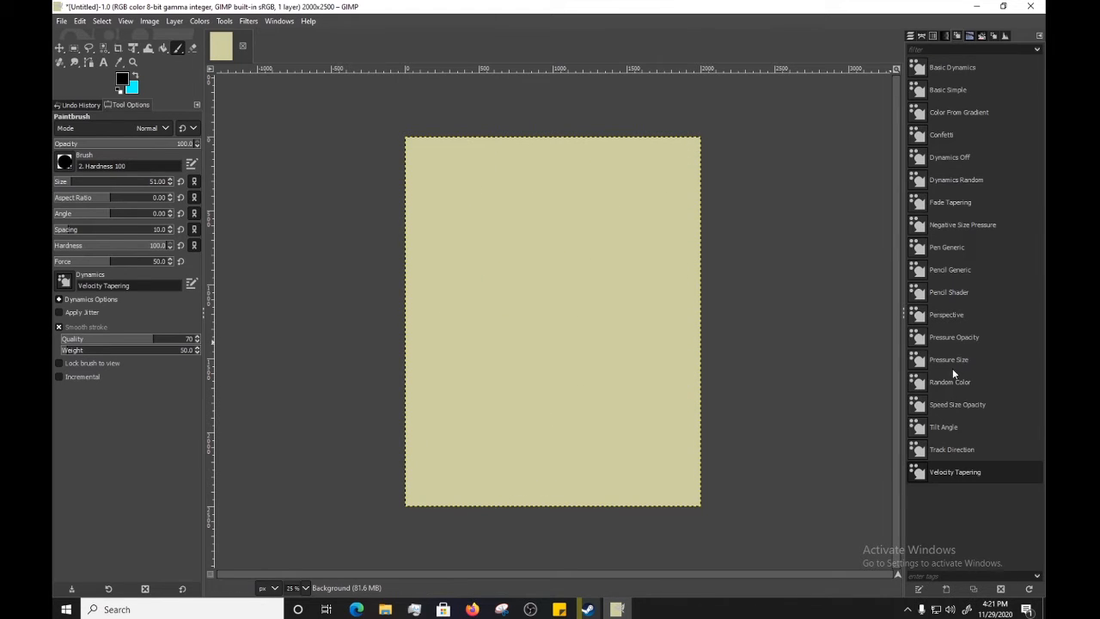
# Choose the Color From Gradient dynamics and paint looping test strokes over the canvas
pyautogui.click(960, 115)
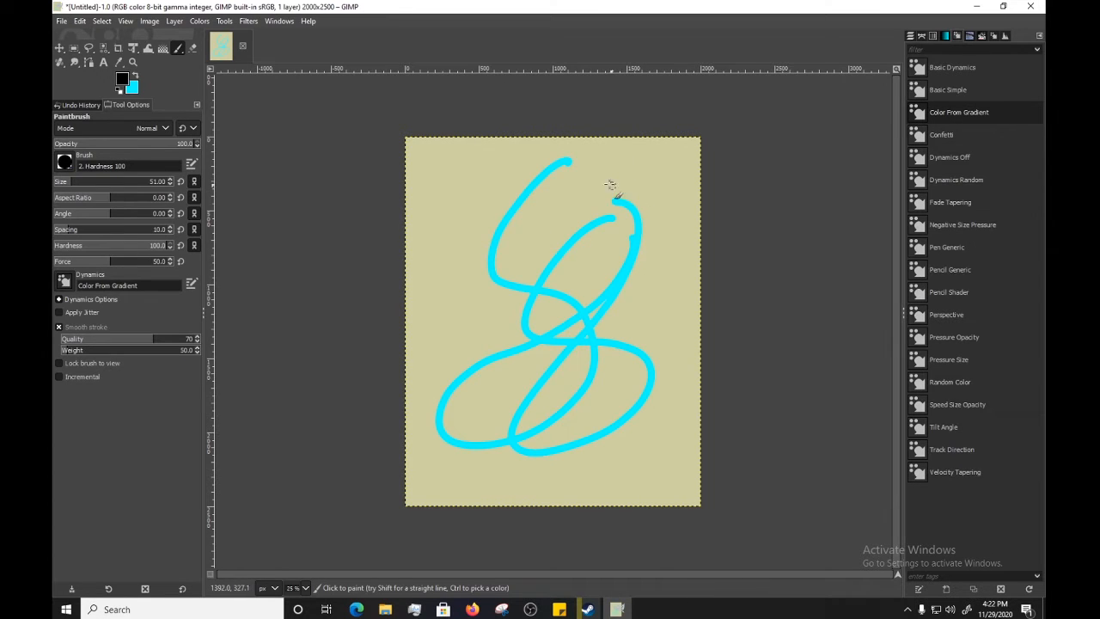
pyautogui.moveTo(501, 248)
pyautogui.mouseDown()
pyautogui.moveTo(562, 432)
pyautogui.moveTo(595, 440)
pyautogui.mouseUp()
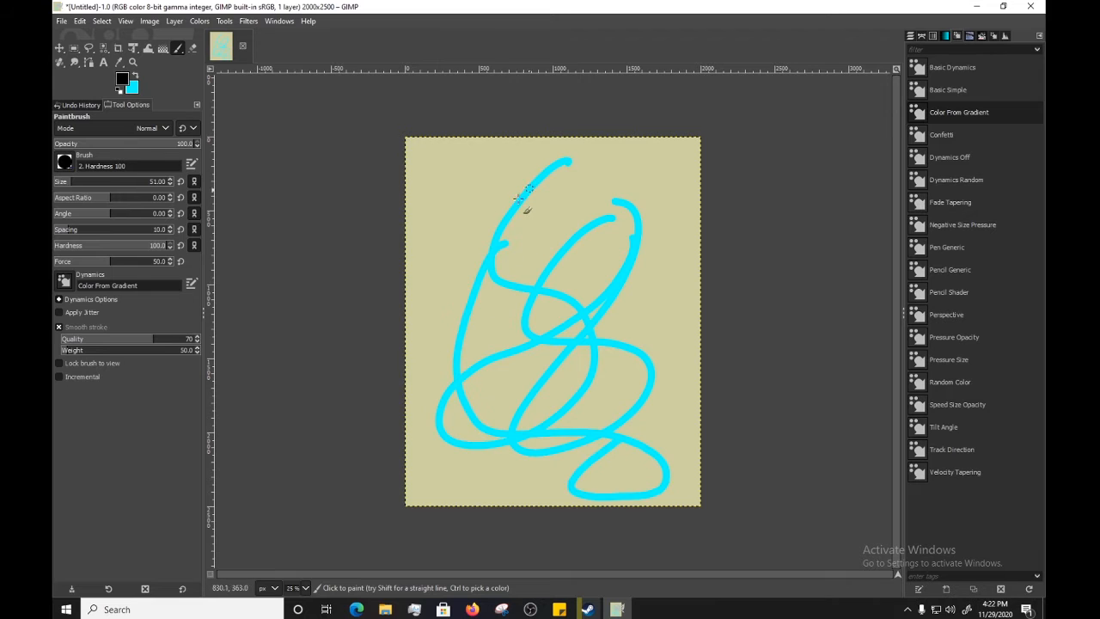
pyautogui.moveTo(577, 140)
pyautogui.mouseDown()
pyautogui.moveTo(445, 289)
pyautogui.moveTo(517, 402)
pyautogui.mouseUp()
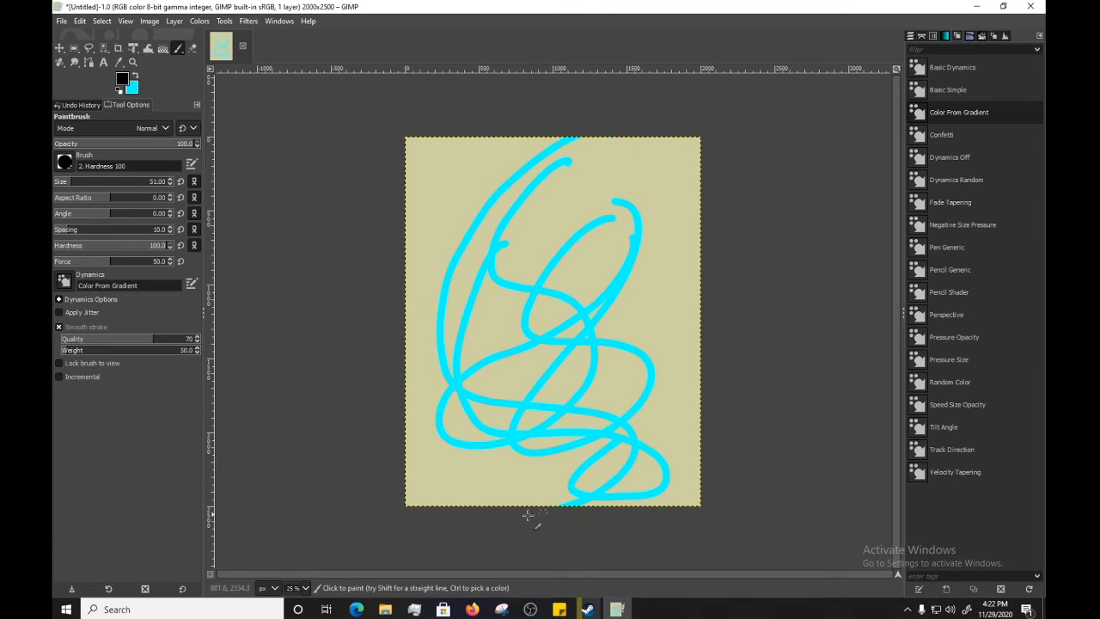
pyautogui.moveTo(650, 312); pyautogui.dragTo(713, 201)
# Undo all the strokes painted with the Color From Gradient dynamics
pyautogui.hotkey('ctrl', 'z')
pyautogui.hotkey('ctrl', 'z')
pyautogui.hotkey('ctrl', 'z')
pyautogui.hotkey('ctrl', 'z')
pyautogui.hotkey('ctrl', 'z')
pyautogui.hotkey('ctrl', 'z')
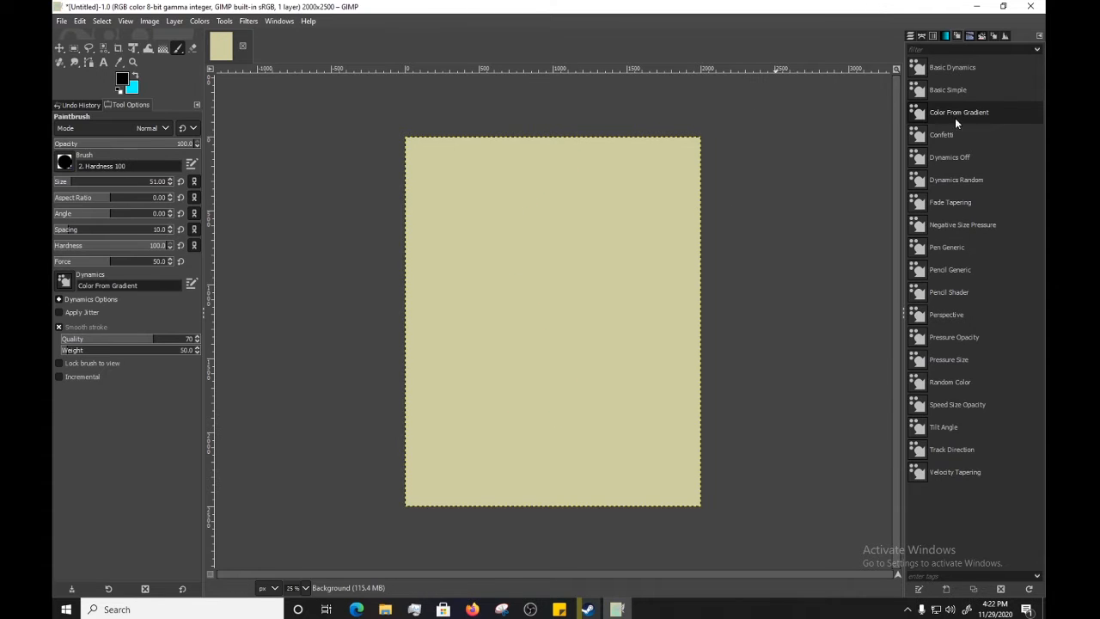
# Choose the Confetti dynamics and paint two looping test strokes on the canvas
pyautogui.click(941, 135)
pyautogui.moveTo(583, 223)
pyautogui.mouseDown()
pyautogui.moveTo(570, 231)
pyautogui.moveTo(620, 374)
pyautogui.moveTo(517, 310)
pyautogui.moveTo(613, 245)
pyautogui.moveTo(648, 348)
pyautogui.mouseUp()
pyautogui.moveTo(552, 168)
pyautogui.mouseDown()
pyautogui.moveTo(432, 322)
pyautogui.moveTo(512, 186)
pyautogui.mouseUp()
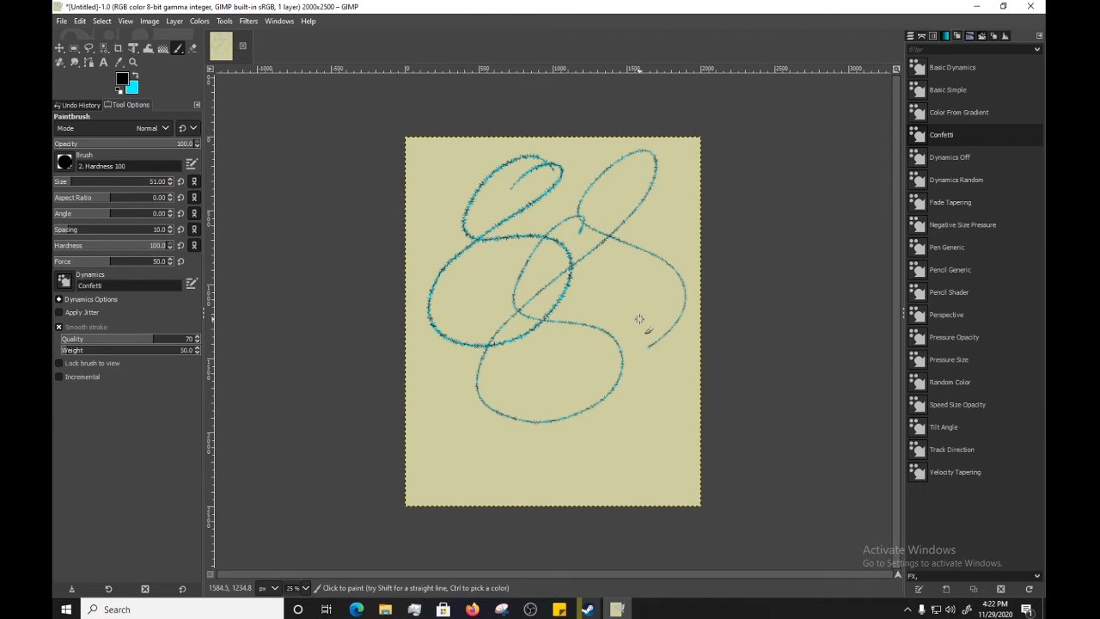
# Undo the test strokes painted with the Confetti dynamics
pyautogui.hotkey('ctrl', 'z')
pyautogui.hotkey('ctrl', 'z')
pyautogui.hotkey('ctrl', 'z')
pyautogui.hotkey('ctrl', 'z')
pyautogui.hotkey('ctrl', 'z')
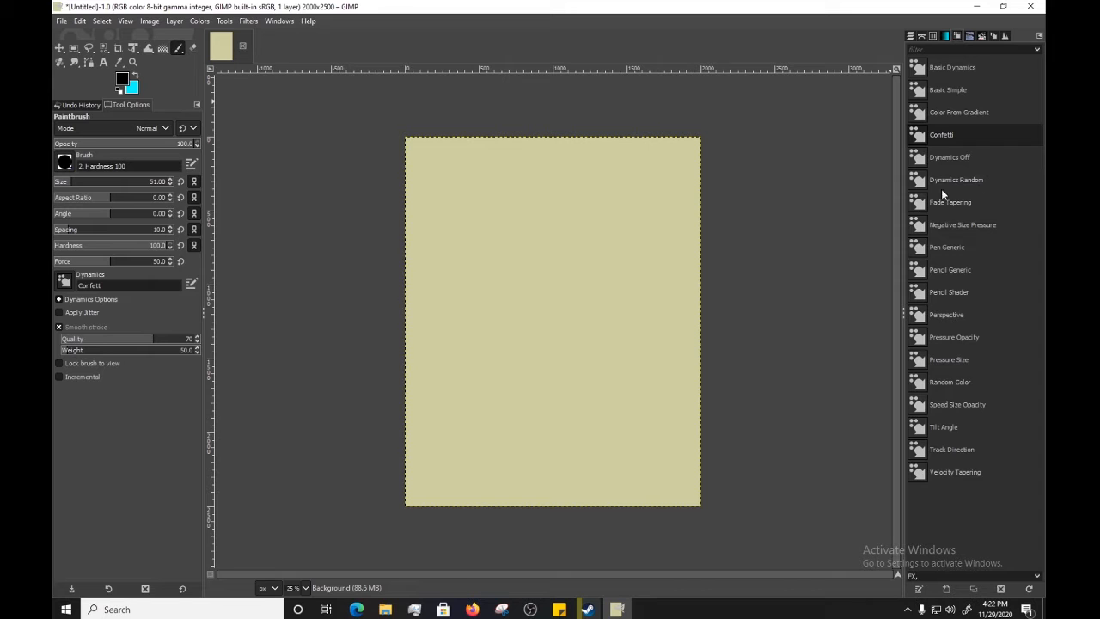
# Choose the Fade Tapering dynamics and paint two test strokes on the canvas
pyautogui.click(961, 202)
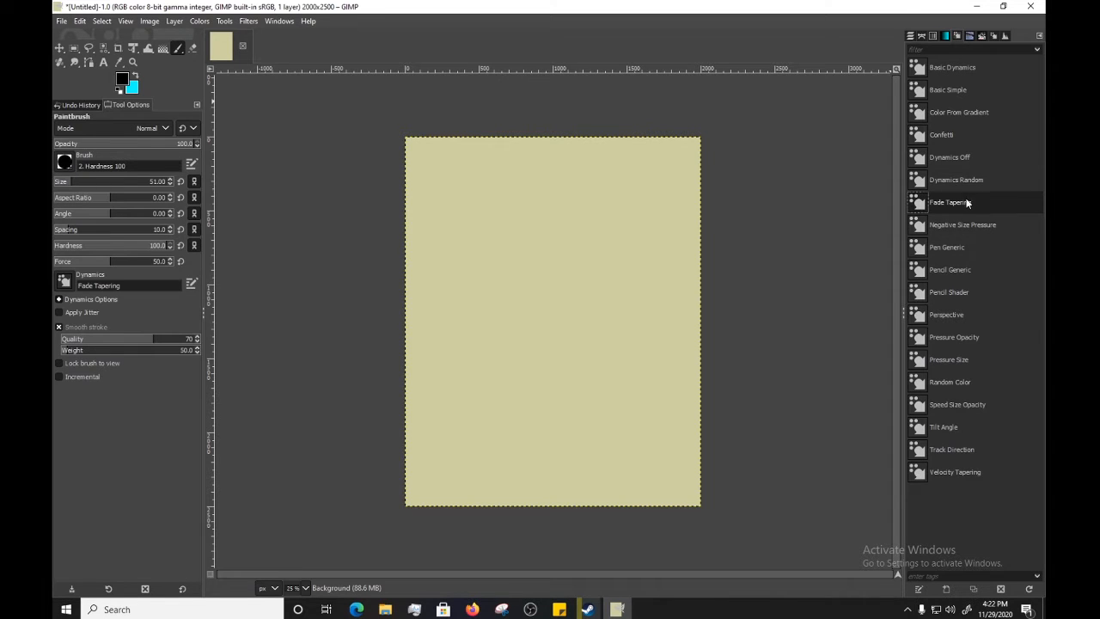
pyautogui.moveTo(445, 462); pyautogui.dragTo(714, 111)
pyautogui.moveTo(654, 185)
pyautogui.mouseDown()
pyautogui.moveTo(568, 254)
pyautogui.moveTo(573, 401)
pyautogui.moveTo(670, 397)
pyautogui.mouseUp()
# Undo the test strokes painted with the Fade Tapering dynamics
pyautogui.hotkey('ctrl', 'z')
pyautogui.hotkey('ctrl', 'z')
pyautogui.hotkey('ctrl', 'z')
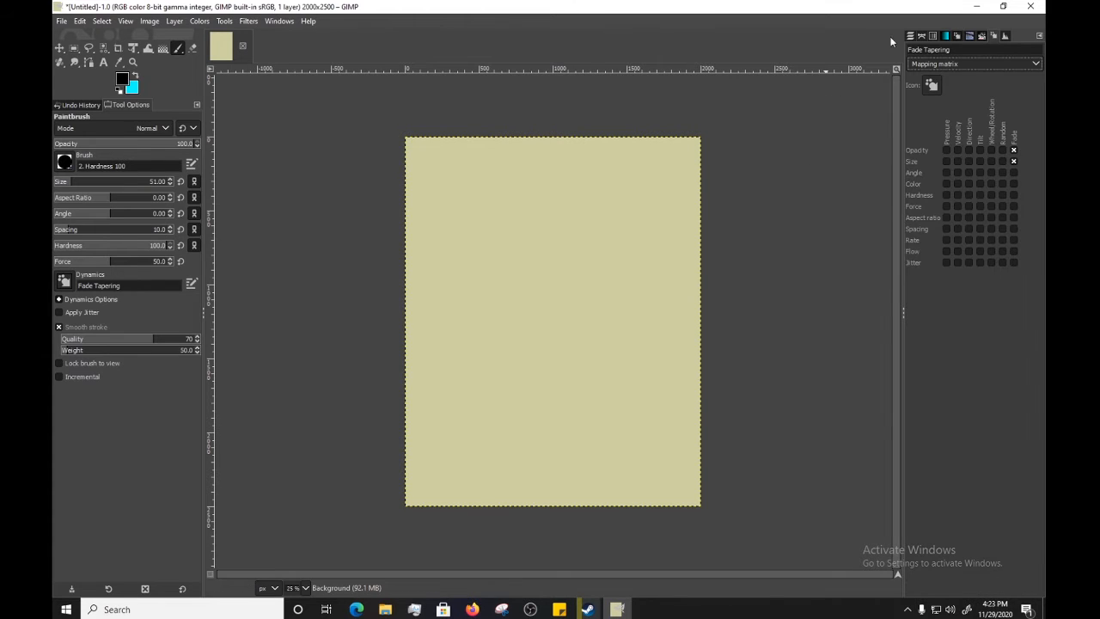
# Create a new transparent layer named linework, 2000 by 2500 px, above the Background layer
pyautogui.click(911, 37)
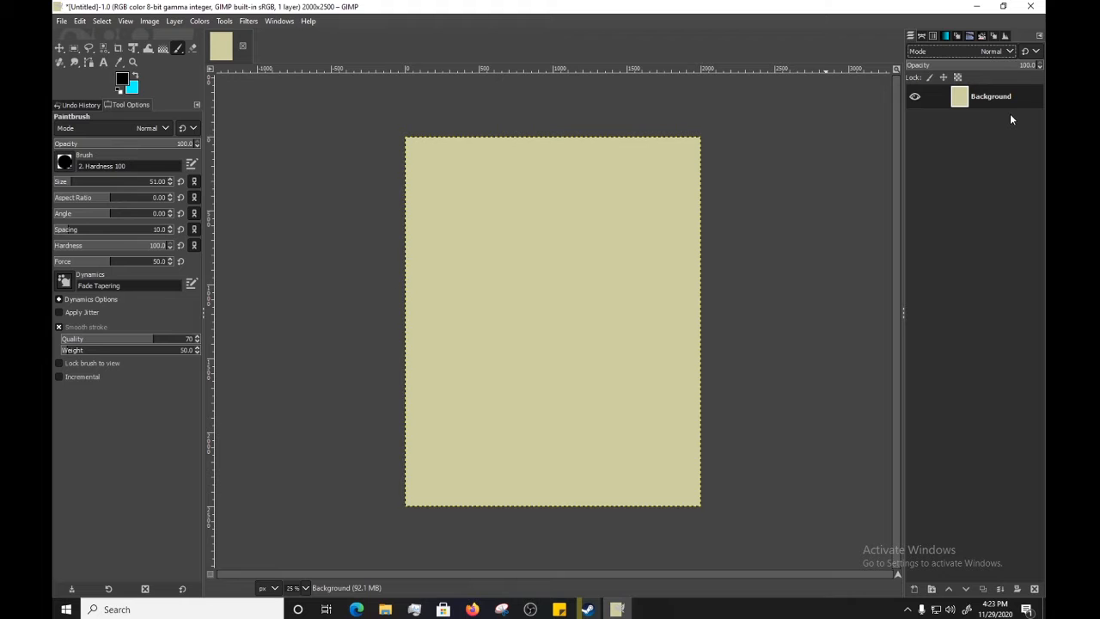
pyautogui.rightClick(995, 93)
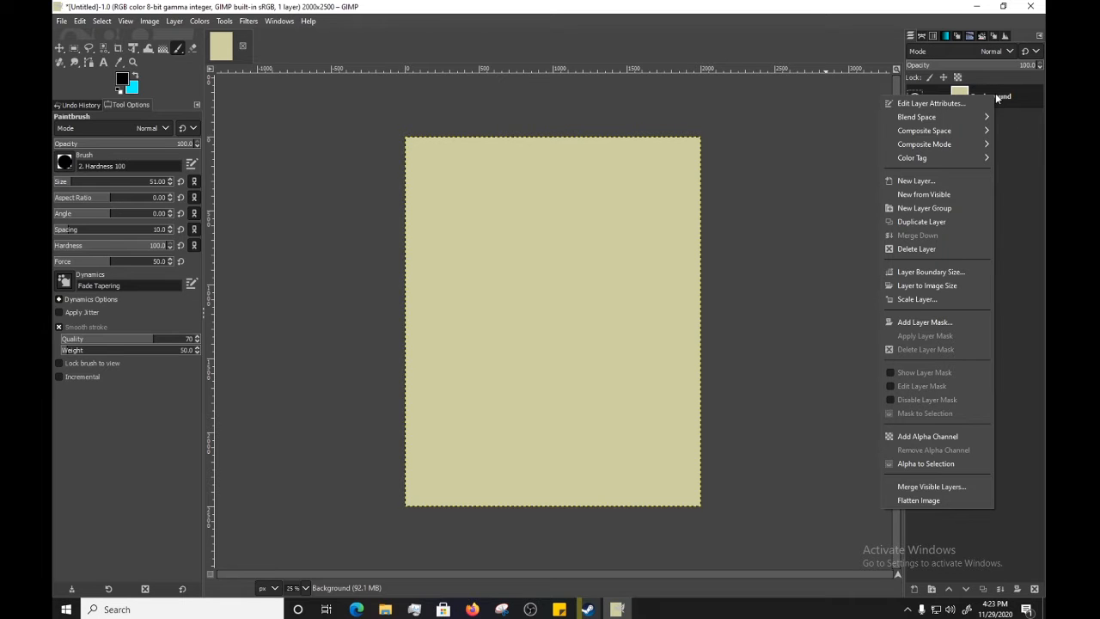
pyautogui.click(919, 181)
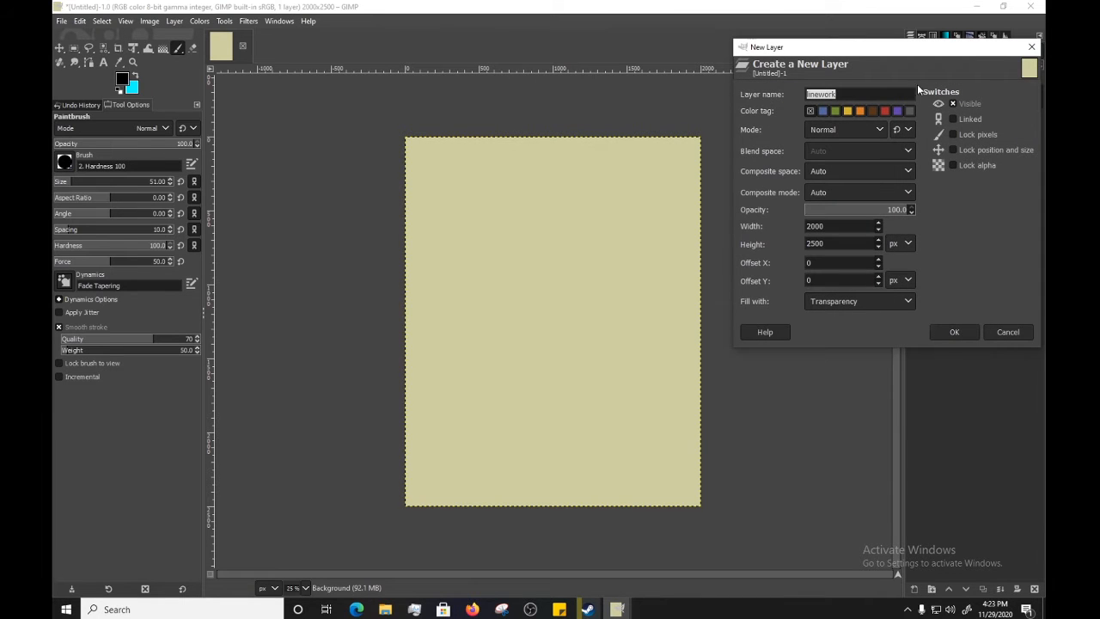
pyautogui.click(950, 333)
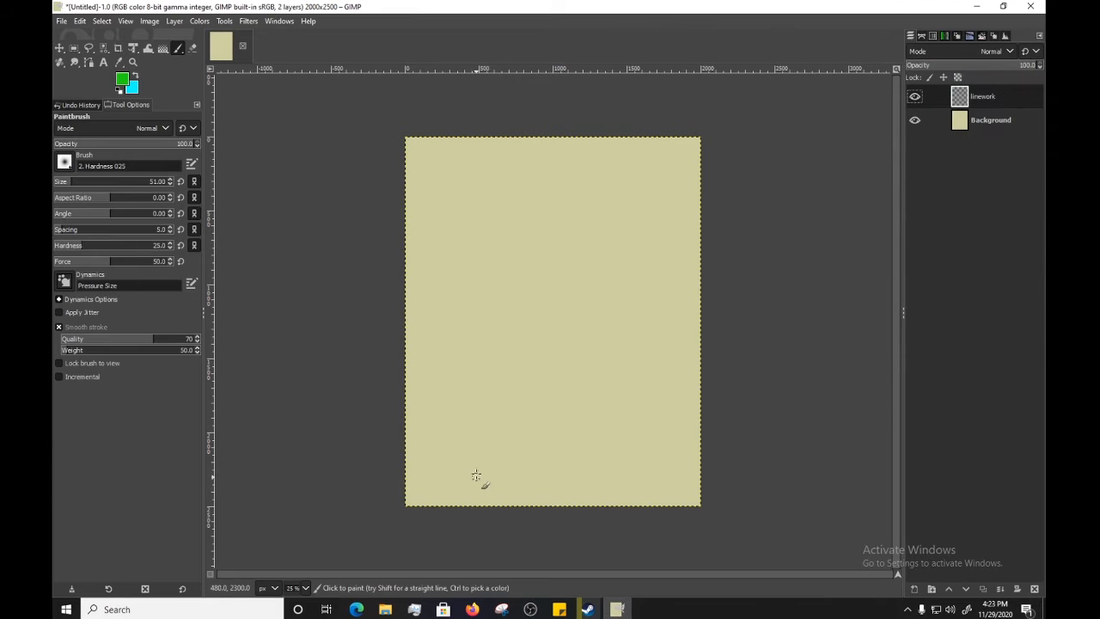
# Set the foreground color to black
pyautogui.click(126, 78)
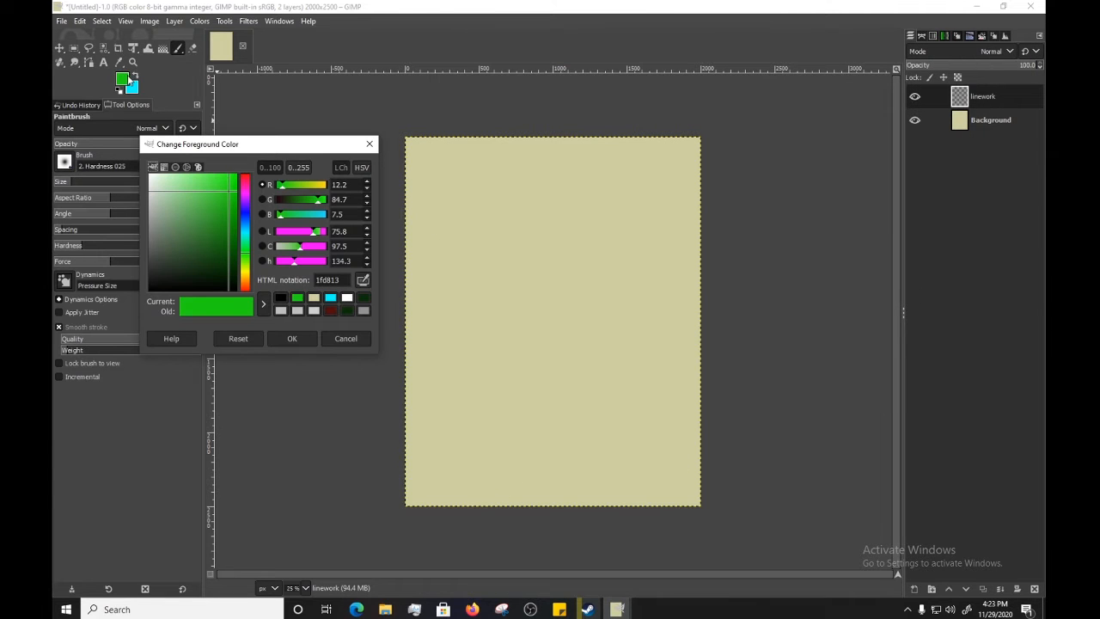
pyautogui.moveTo(208, 250); pyautogui.dragTo(242, 305)
pyautogui.click(291, 338)
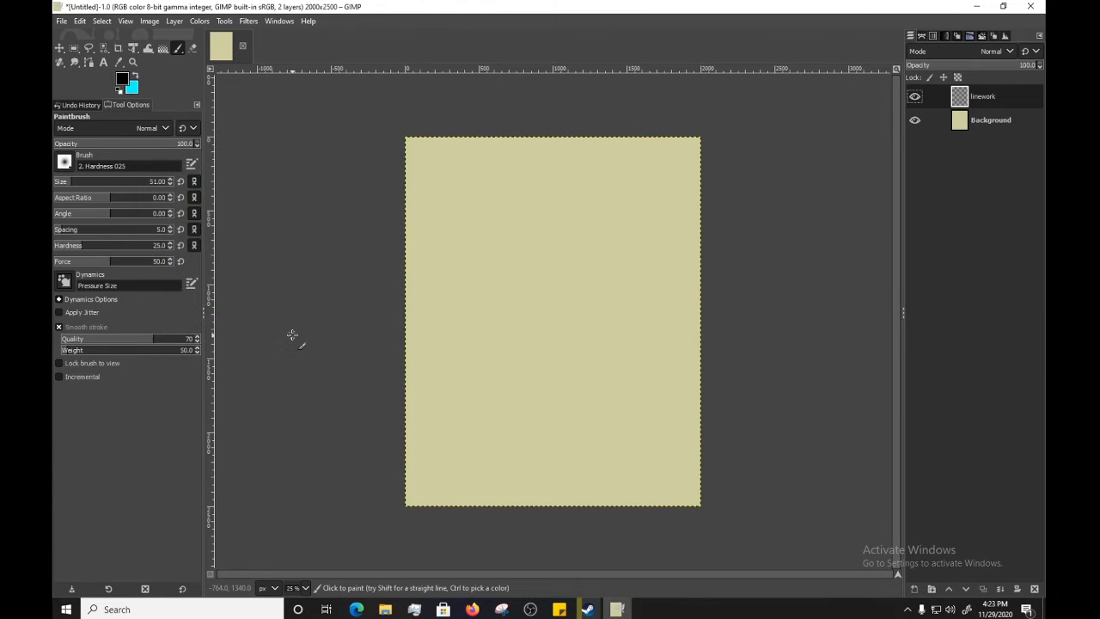
# Choose the LJF Smoke B - Sharper brush and set its size to 554
pyautogui.click(138, 185)
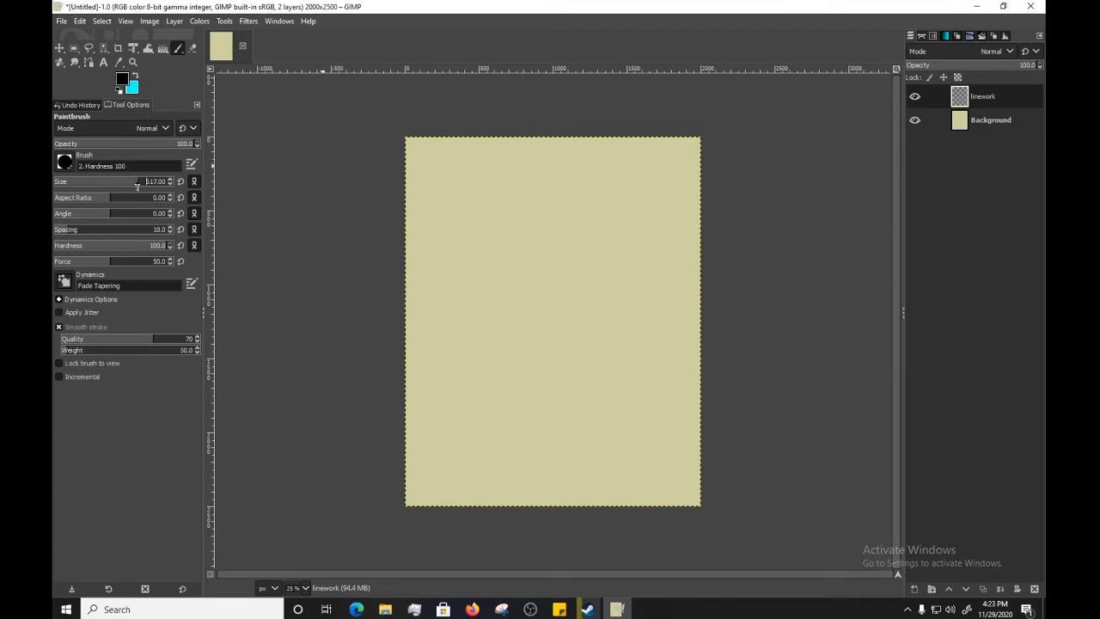
pyautogui.click(65, 163)
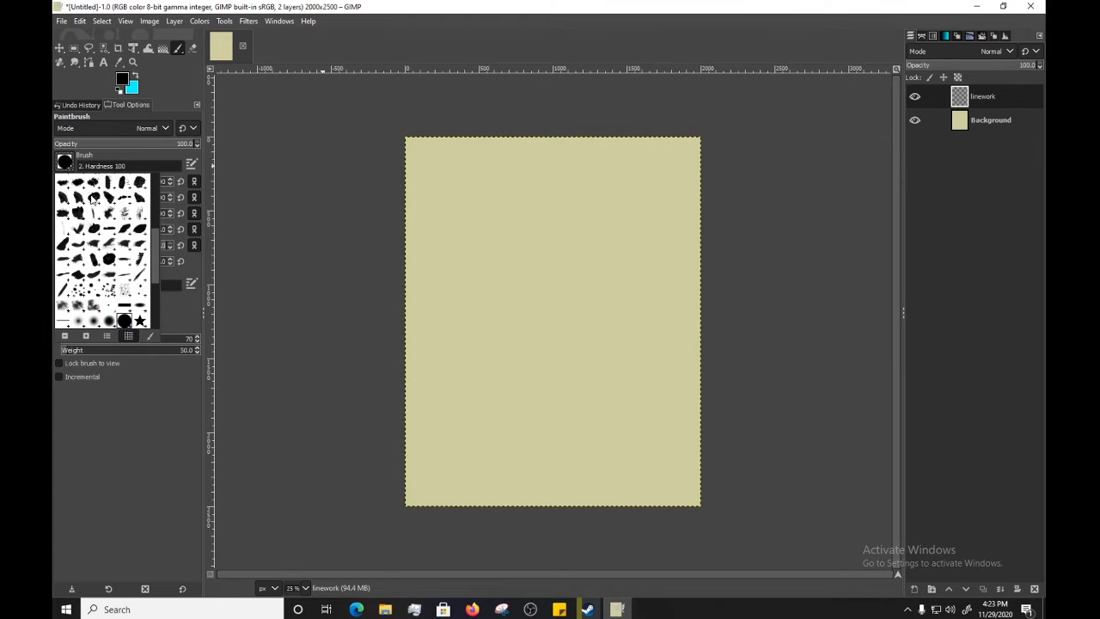
pyautogui.click(79, 308)
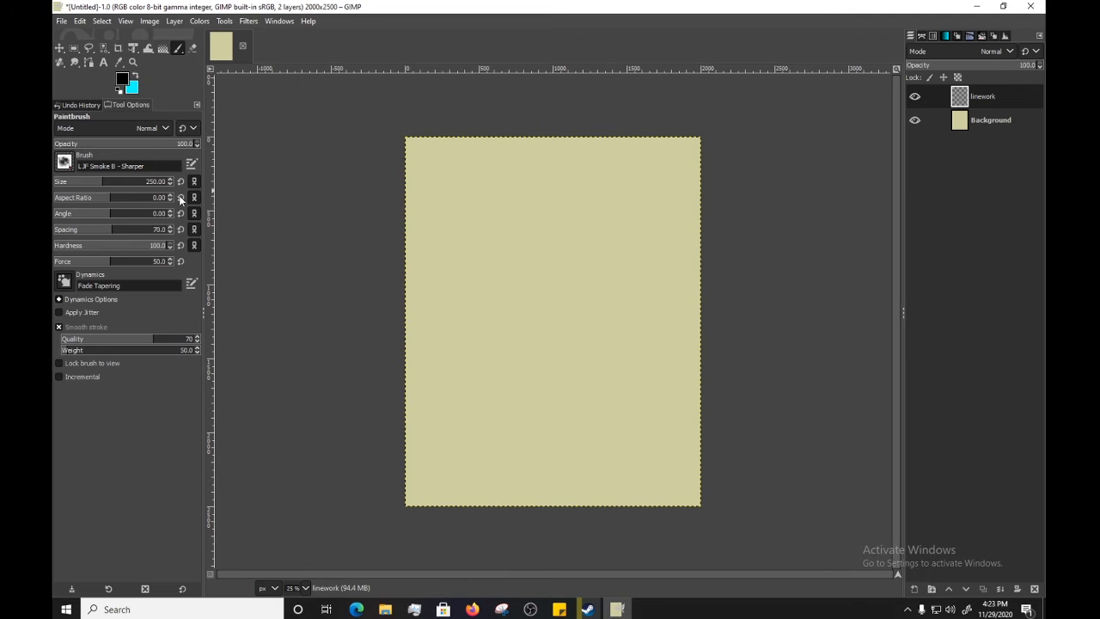
pyautogui.moveTo(132, 186); pyautogui.dragTo(134, 187)
# Paint black smoke strokes on the linework layer, covering the canvas except its lower right area
pyautogui.moveTo(530, 167)
pyautogui.mouseDown()
pyautogui.moveTo(479, 224)
pyautogui.moveTo(573, 254)
pyautogui.moveTo(461, 275)
pyautogui.moveTo(463, 229)
pyautogui.moveTo(439, 232)
pyautogui.moveTo(467, 292)
pyautogui.moveTo(504, 315)
pyautogui.moveTo(492, 322)
pyautogui.moveTo(512, 345)
pyautogui.moveTo(474, 376)
pyautogui.moveTo(498, 365)
pyautogui.moveTo(483, 384)
pyautogui.moveTo(422, 361)
pyautogui.moveTo(425, 384)
pyautogui.moveTo(506, 427)
pyautogui.moveTo(535, 462)
pyautogui.moveTo(570, 519)
pyautogui.moveTo(504, 436)
pyautogui.moveTo(544, 483)
pyautogui.moveTo(545, 532)
pyautogui.moveTo(496, 525)
pyautogui.moveTo(508, 482)
pyautogui.moveTo(493, 465)
pyautogui.moveTo(519, 517)
pyautogui.moveTo(598, 462)
pyautogui.moveTo(550, 328)
pyautogui.moveTo(561, 440)
pyautogui.moveTo(591, 527)
pyautogui.mouseUp()
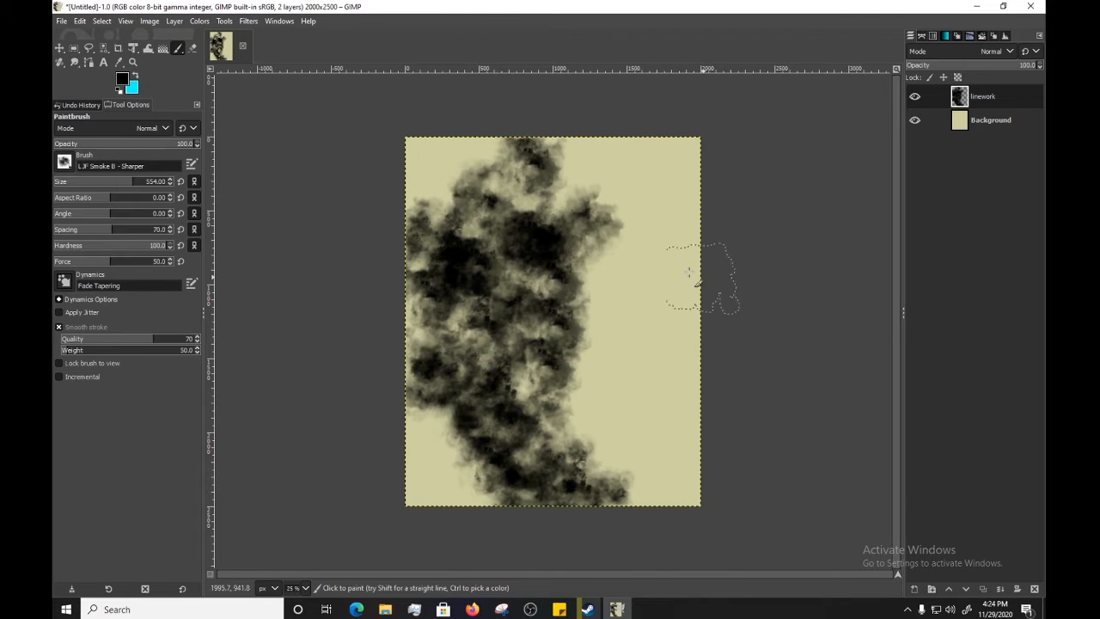
pyautogui.moveTo(688, 272)
pyautogui.mouseDown()
pyautogui.moveTo(489, 361)
pyautogui.moveTo(603, 222)
pyautogui.moveTo(611, 232)
pyautogui.moveTo(634, 172)
pyautogui.moveTo(588, 158)
pyautogui.moveTo(553, 166)
pyautogui.moveTo(636, 242)
pyautogui.moveTo(611, 282)
pyautogui.moveTo(581, 275)
pyautogui.moveTo(566, 295)
pyautogui.moveTo(562, 335)
pyautogui.moveTo(610, 371)
pyautogui.mouseUp()
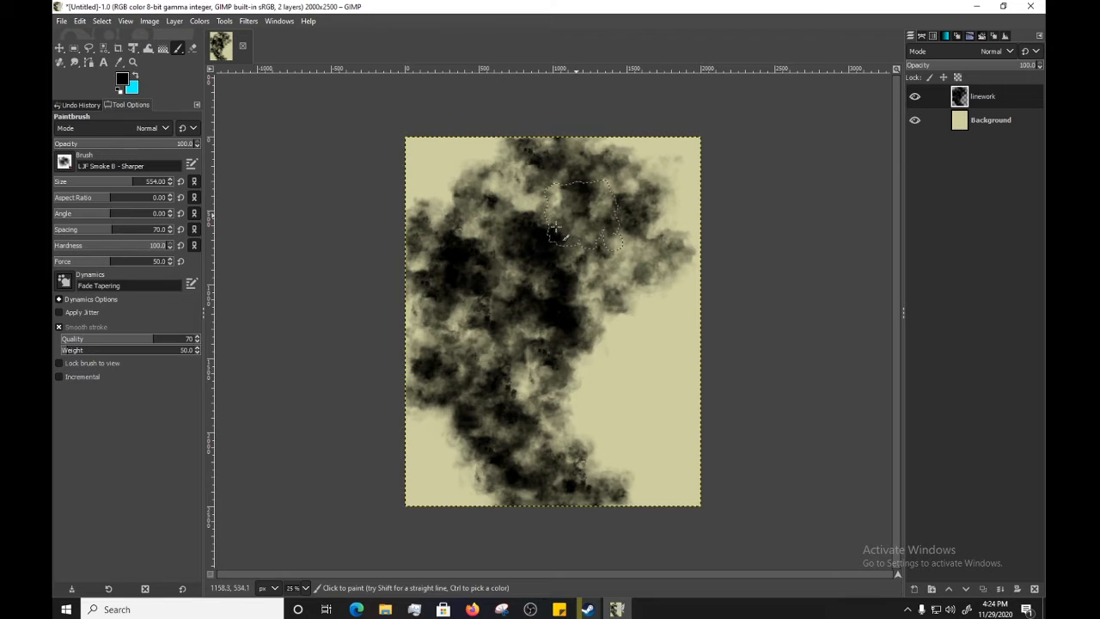
pyautogui.moveTo(554, 228)
pyautogui.mouseDown()
pyautogui.moveTo(381, 307)
pyautogui.moveTo(391, 331)
pyautogui.mouseUp()
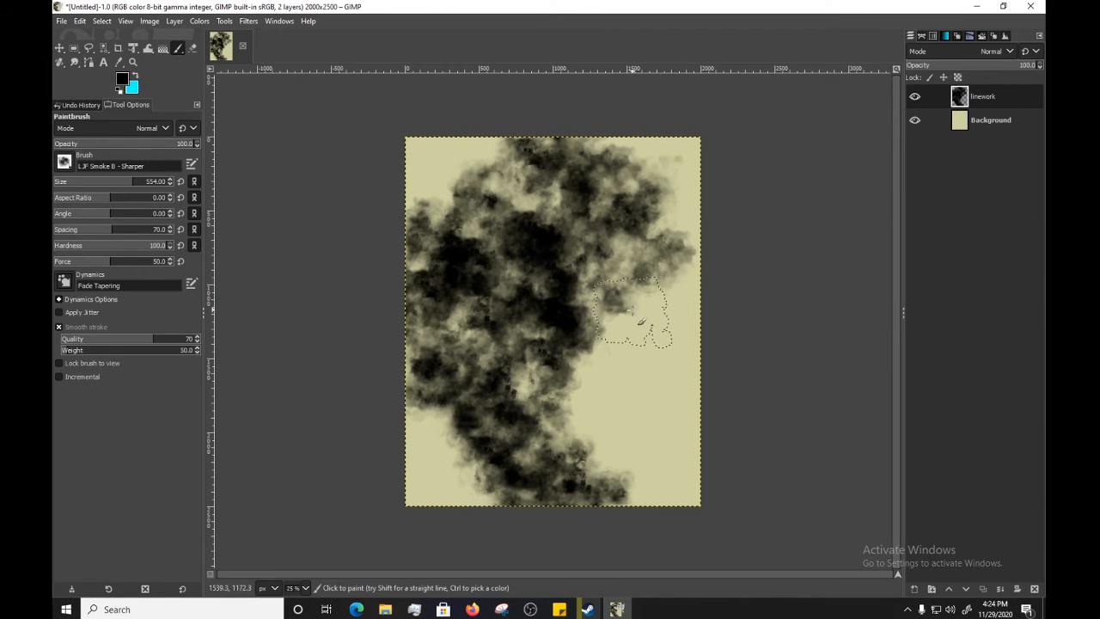
# Set the linework layer to Overlay mode at 48 opacity and paint smoke over the remaining bare areas of the canvas
pyautogui.click(994, 54)
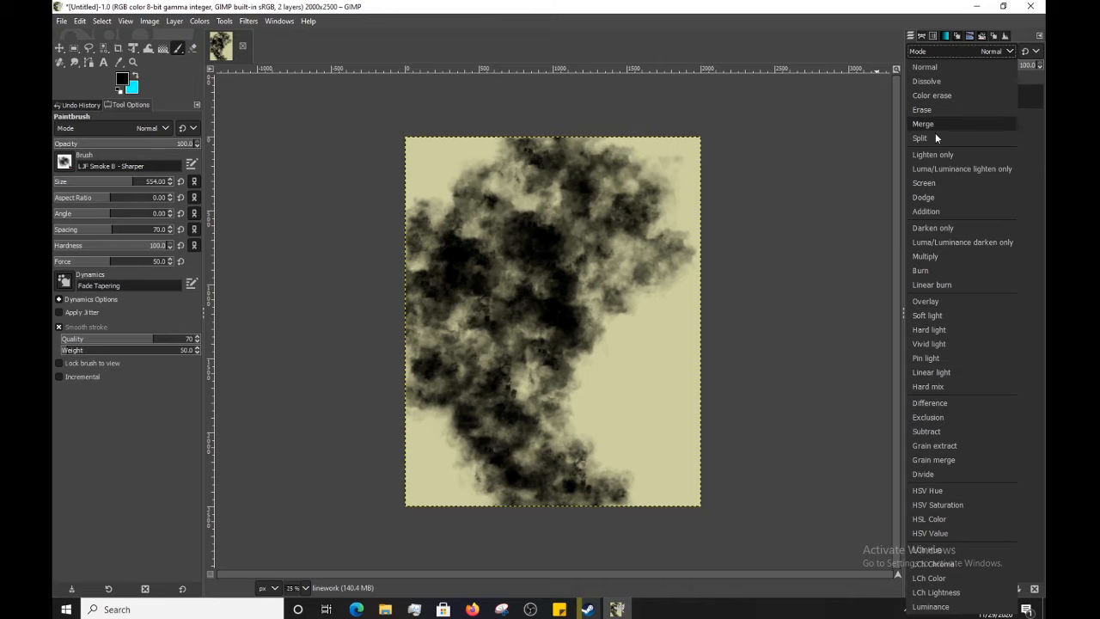
pyautogui.click(939, 302)
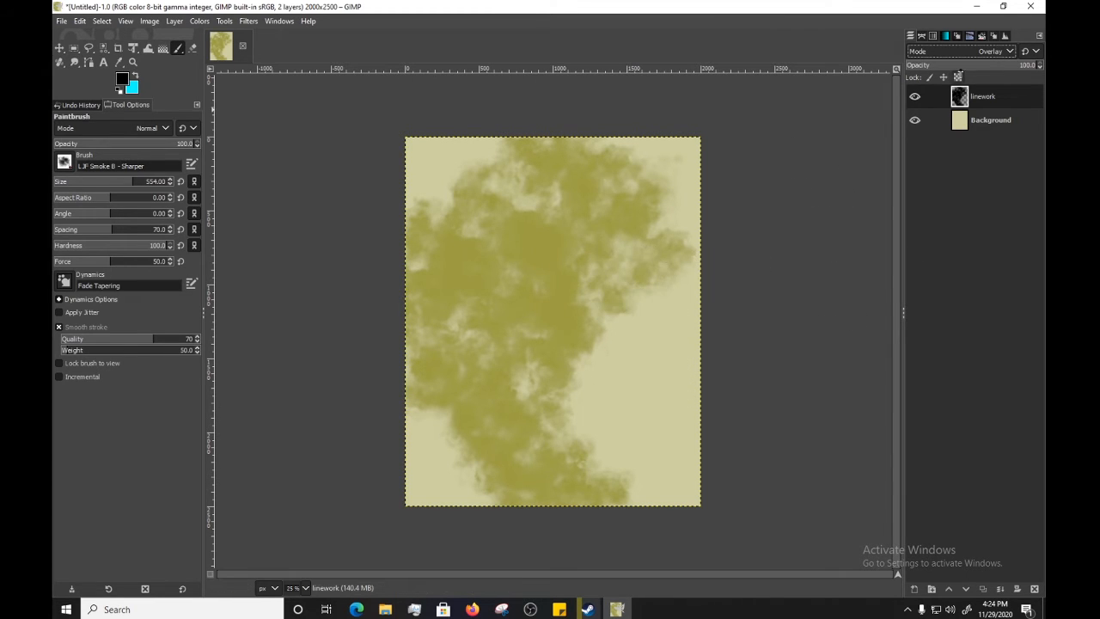
pyautogui.moveTo(959, 67)
pyautogui.mouseDown()
pyautogui.moveTo(918, 72)
pyautogui.moveTo(971, 74)
pyautogui.mouseUp()
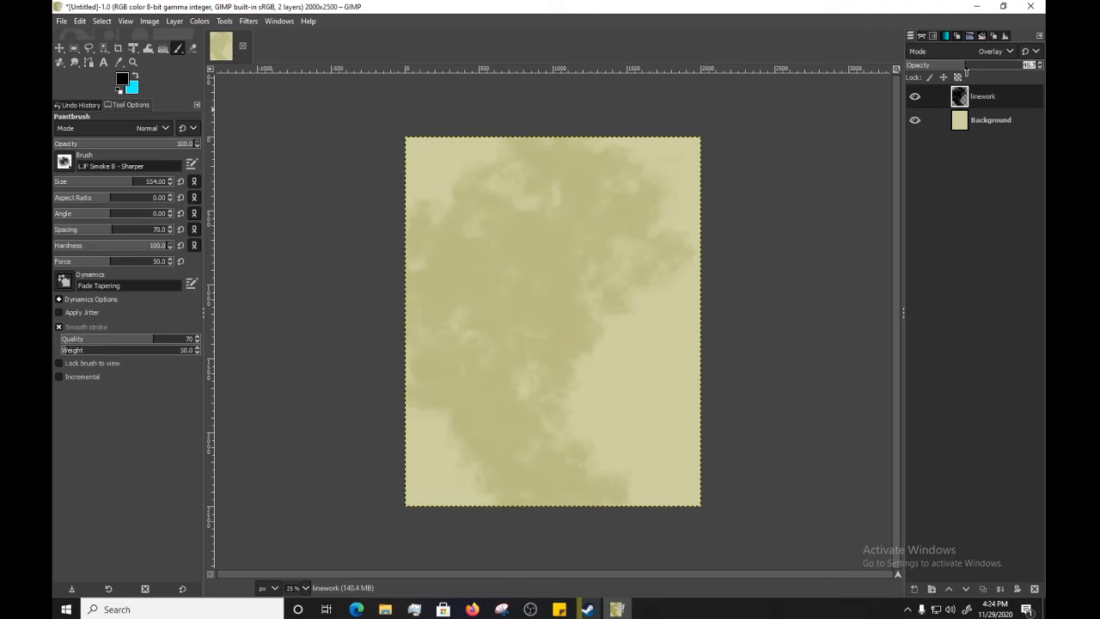
pyautogui.moveTo(683, 275)
pyautogui.mouseDown()
pyautogui.moveTo(668, 381)
pyautogui.moveTo(704, 481)
pyautogui.moveTo(611, 429)
pyautogui.mouseUp()
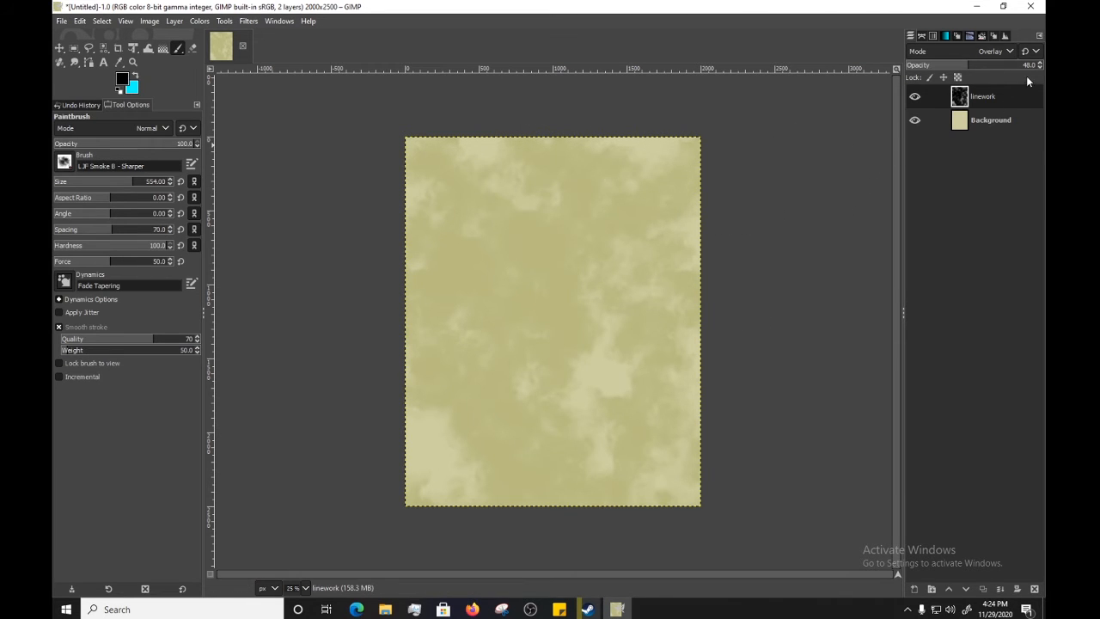
# Set the linework layer's opacity to 100 and its blend mode to Soft light
pyautogui.moveTo(1022, 65); pyautogui.dragTo(1041, 65)
pyautogui.click(993, 51)
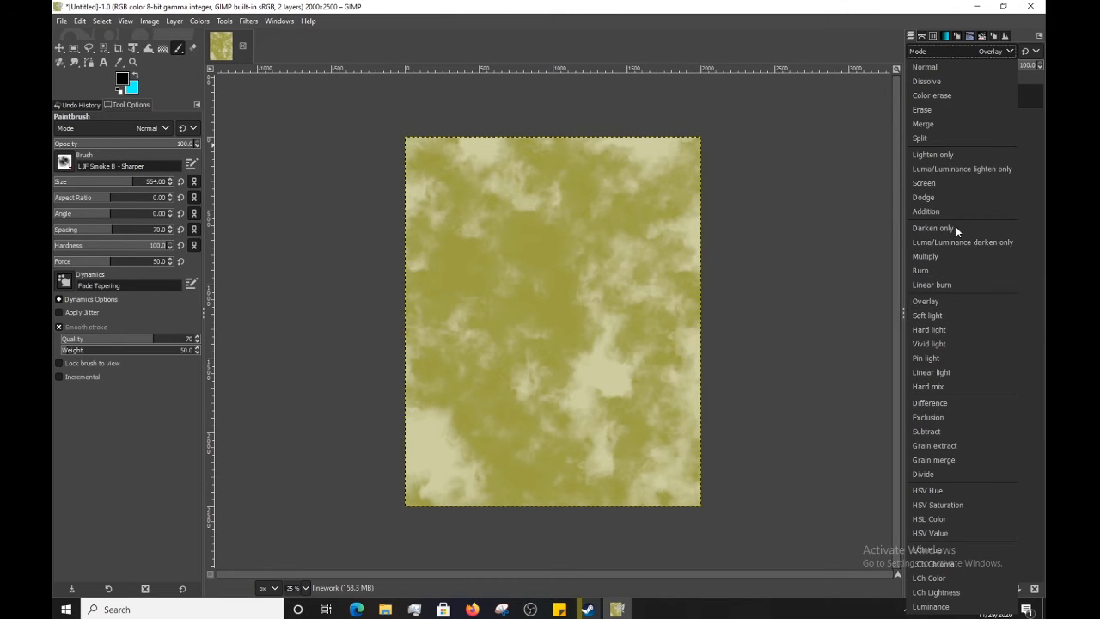
pyautogui.click(928, 315)
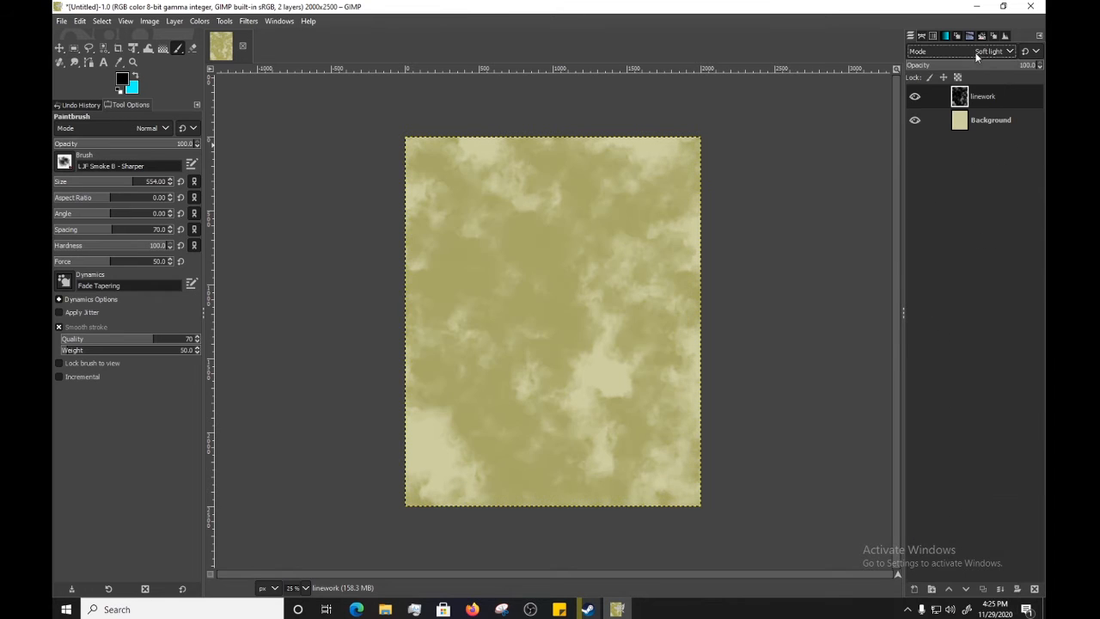
# Try the Hard light and Vivid light blend modes on the linework layer, and return it to Normal
pyautogui.click(972, 53)
pyautogui.click(941, 331)
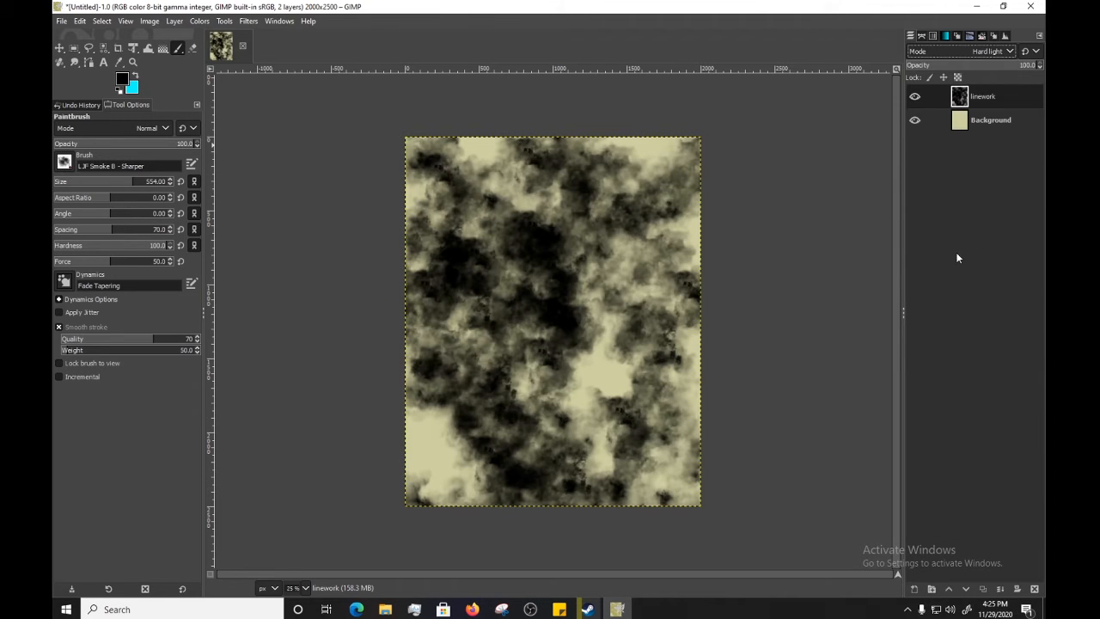
pyautogui.click(972, 53)
pyautogui.click(950, 348)
pyautogui.click(952, 54)
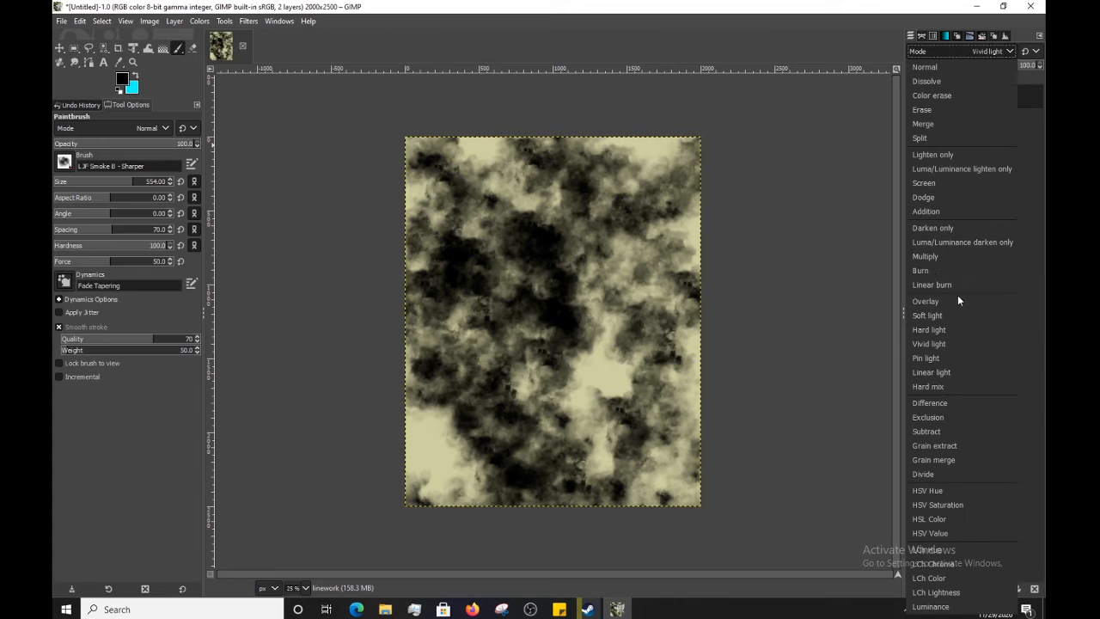
pyautogui.click(840, 258)
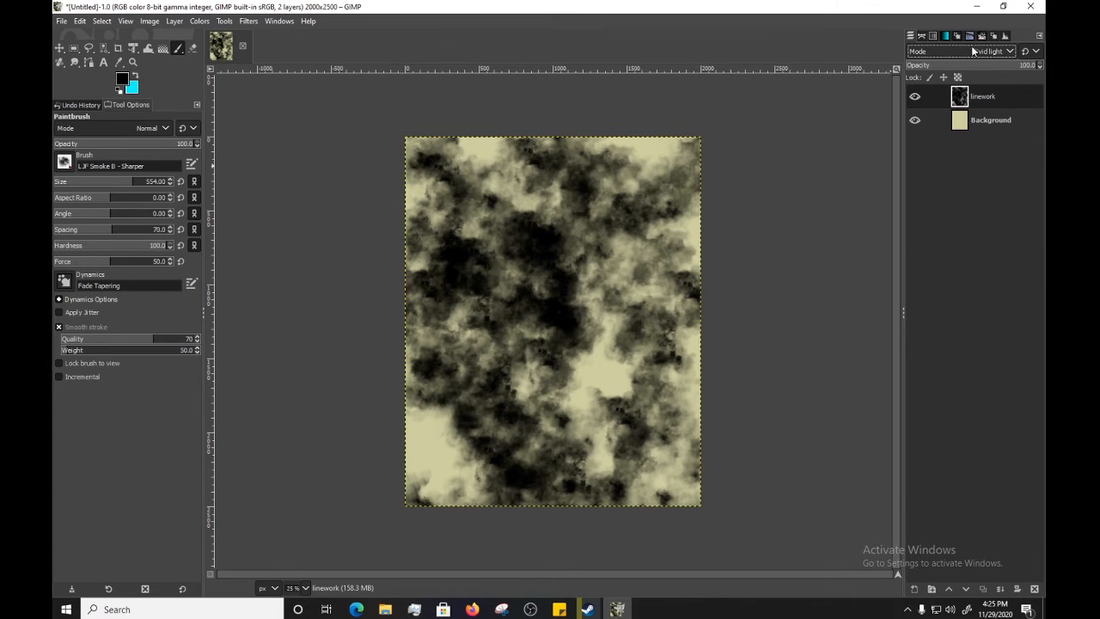
pyautogui.click(974, 51)
pyautogui.click(965, 65)
# Try the HSV Hue, HSV Saturation and HSL Color blend modes in turn on the linework layer
pyautogui.click(996, 52)
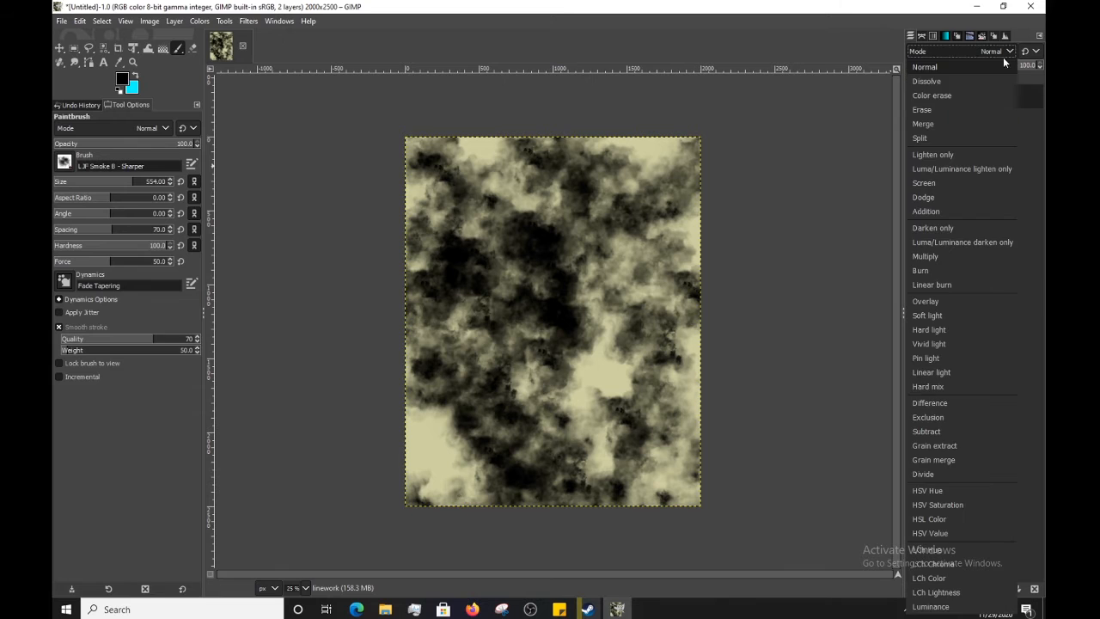
pyautogui.click(953, 491)
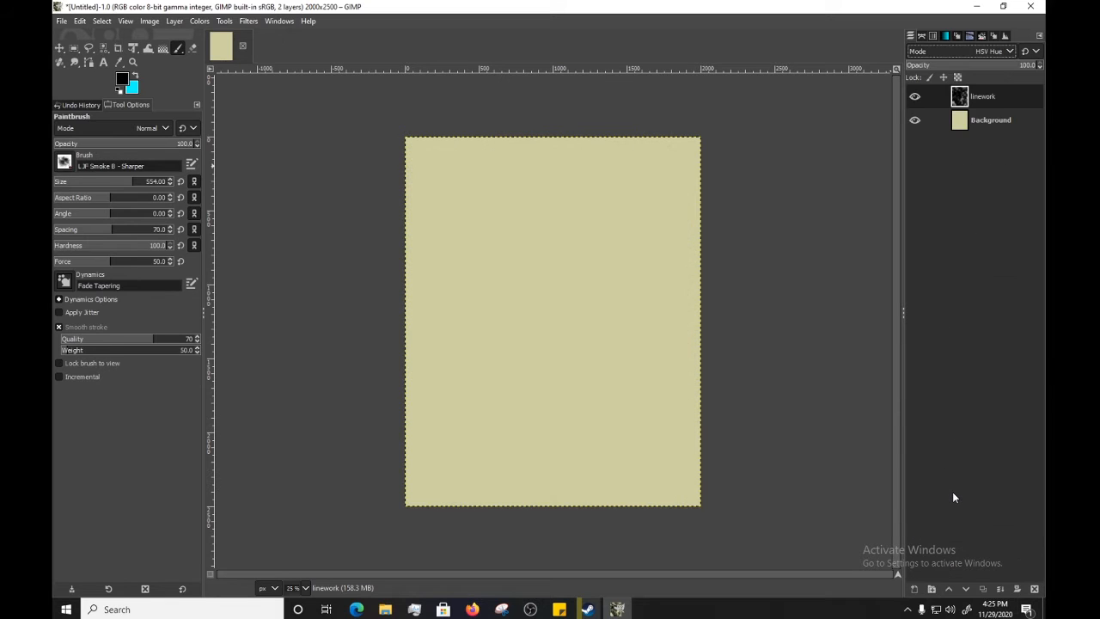
pyautogui.click(961, 53)
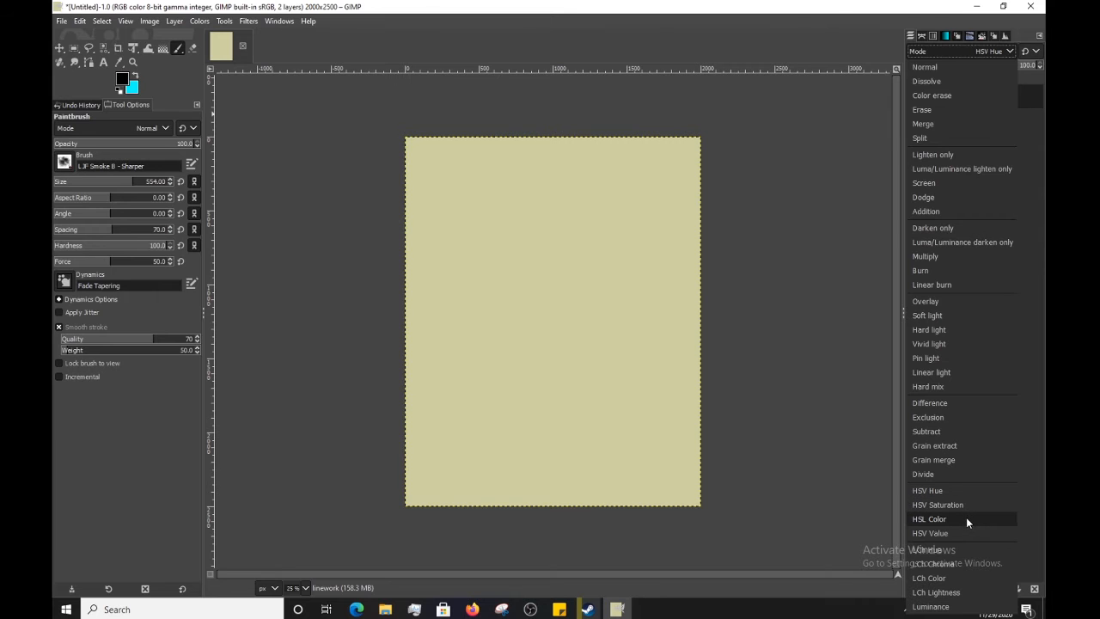
pyautogui.click(966, 506)
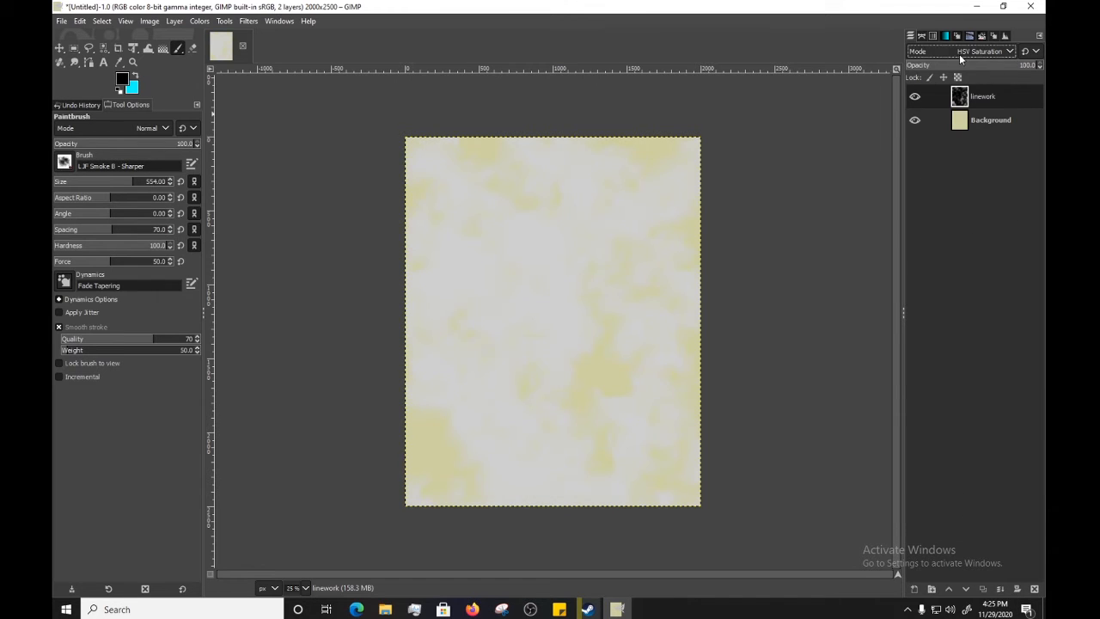
pyautogui.click(960, 52)
pyautogui.click(943, 518)
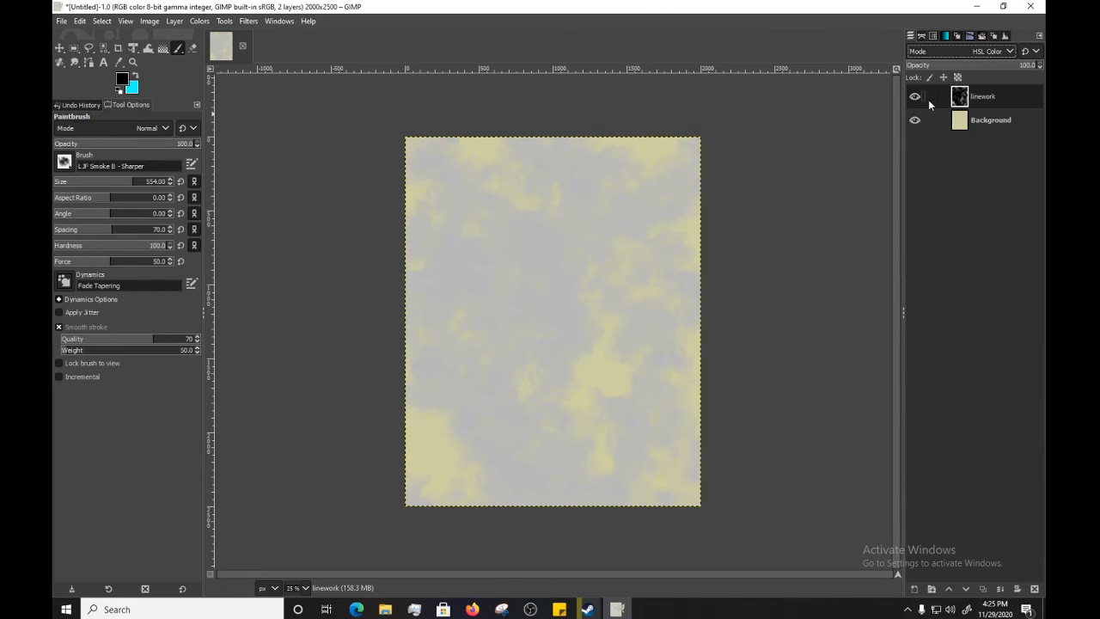
pyautogui.click(940, 51)
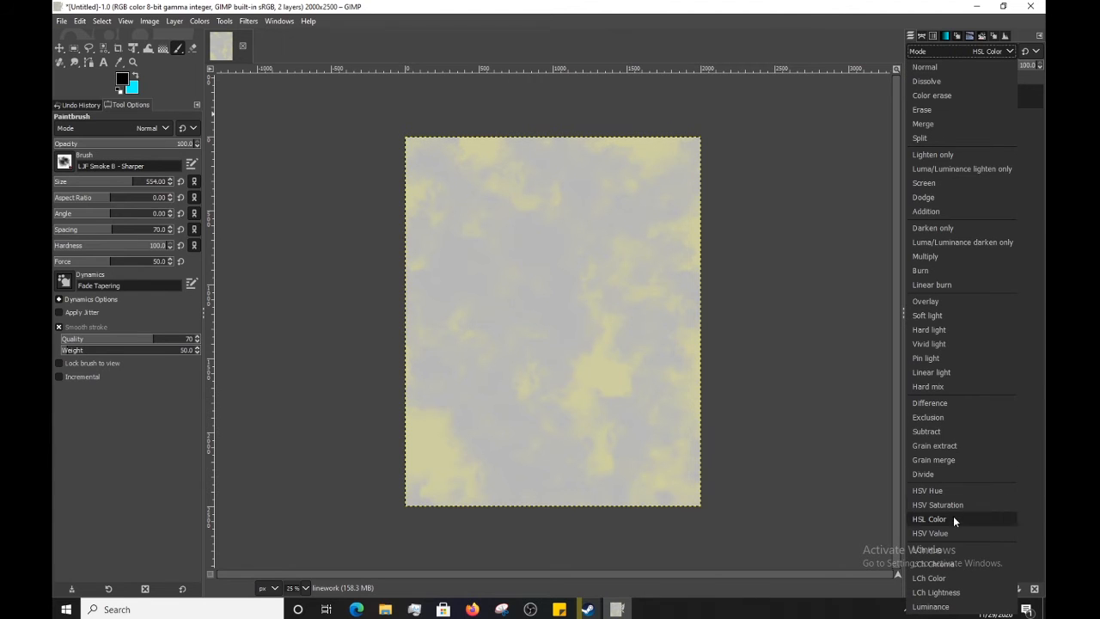
pyautogui.click(838, 386)
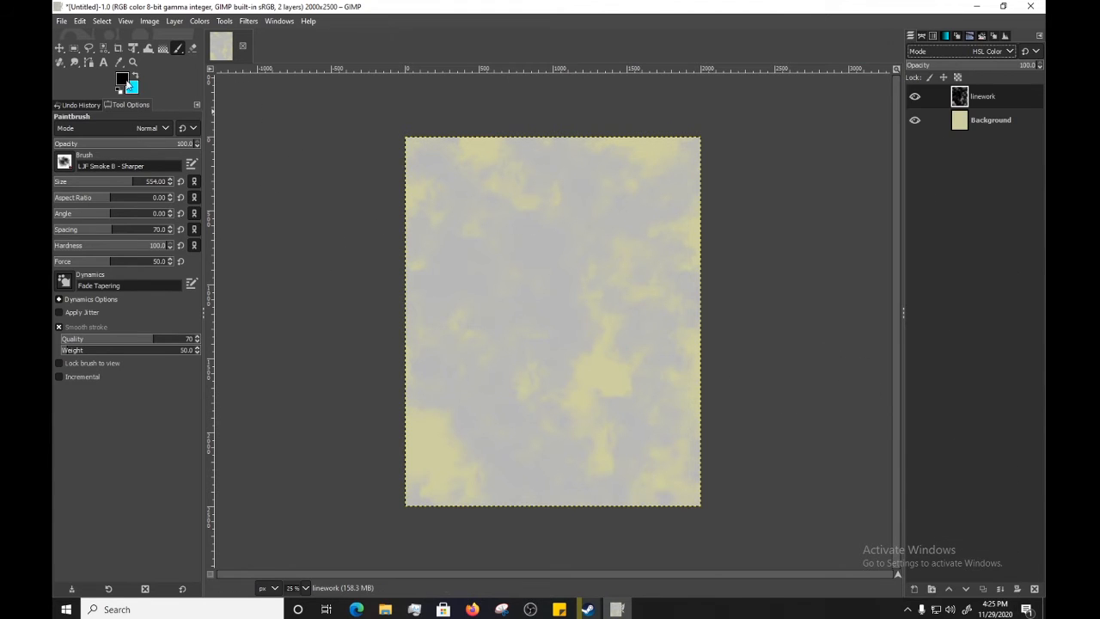
# Set the foreground color to red, b81f1f
pyautogui.click(122, 79)
pyautogui.click(227, 216)
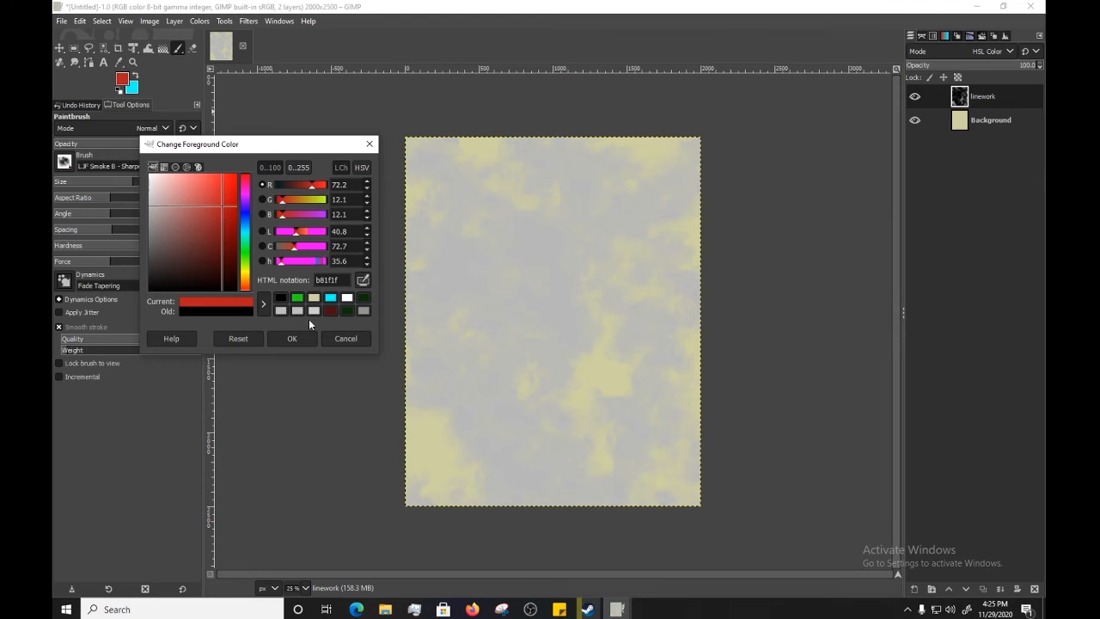
pyautogui.click(290, 336)
# Paint a red smoke test stroke down the middle of the canvas and undo it
pyautogui.moveTo(516, 200)
pyautogui.mouseDown()
pyautogui.moveTo(570, 185)
pyautogui.moveTo(594, 233)
pyautogui.moveTo(608, 299)
pyautogui.moveTo(590, 397)
pyautogui.moveTo(483, 436)
pyautogui.moveTo(531, 315)
pyautogui.moveTo(597, 271)
pyautogui.moveTo(509, 307)
pyautogui.moveTo(548, 316)
pyautogui.moveTo(515, 331)
pyautogui.moveTo(448, 396)
pyautogui.moveTo(604, 399)
pyautogui.moveTo(597, 475)
pyautogui.moveTo(620, 526)
pyautogui.moveTo(733, 462)
pyautogui.mouseUp()
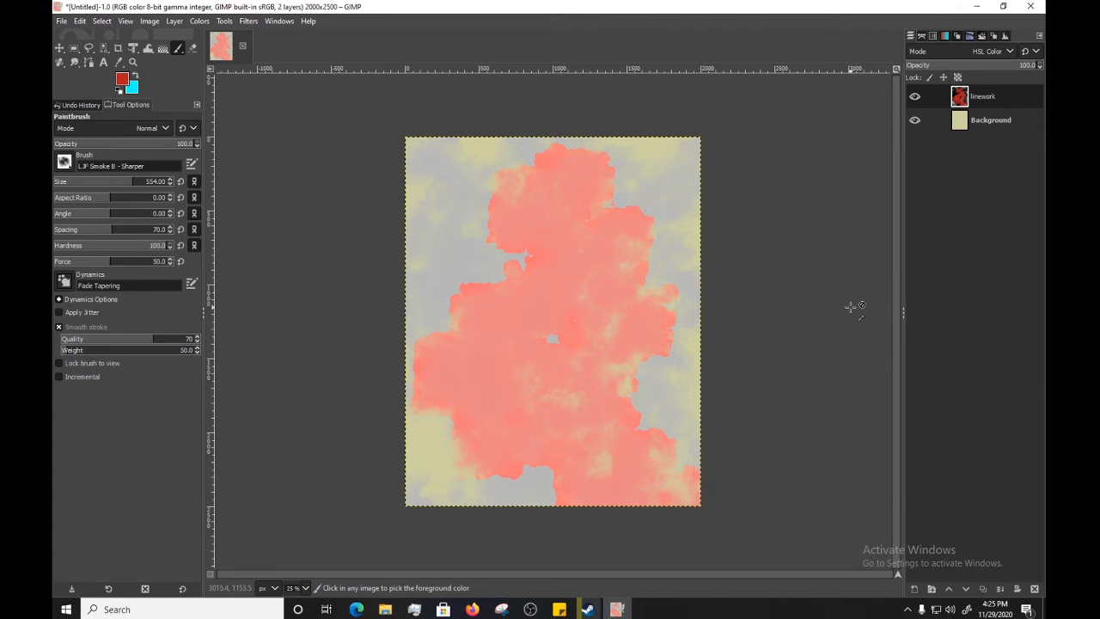
pyautogui.hotkey('ctrl', 'z')
# Try the Dissolve and Erase blend modes on the linework layer, and set it back to Normal
pyautogui.click(988, 52)
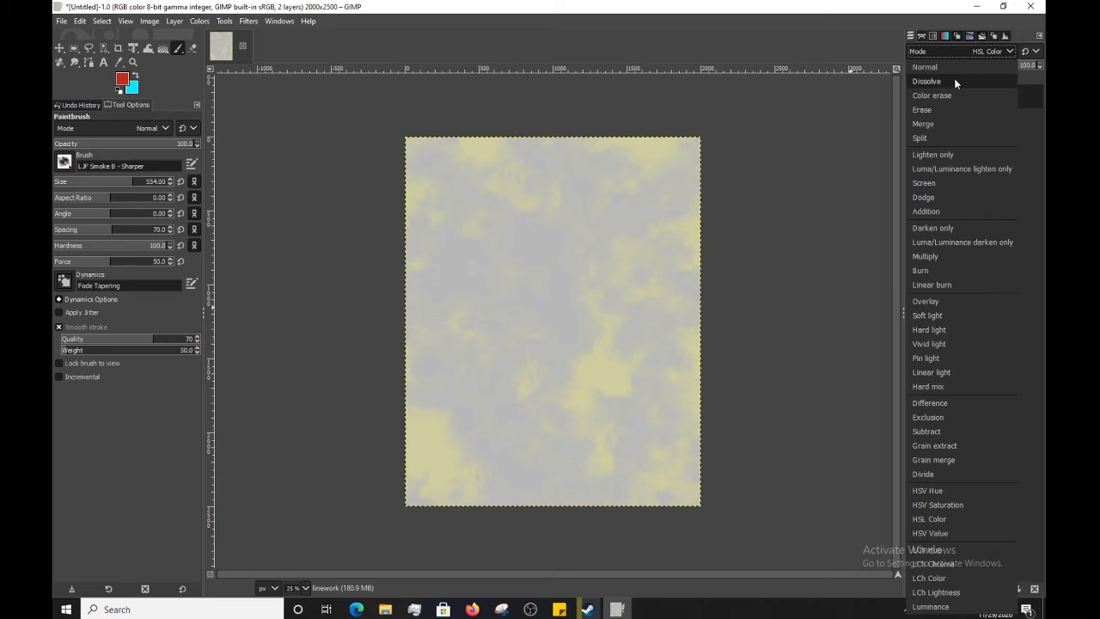
pyautogui.click(954, 81)
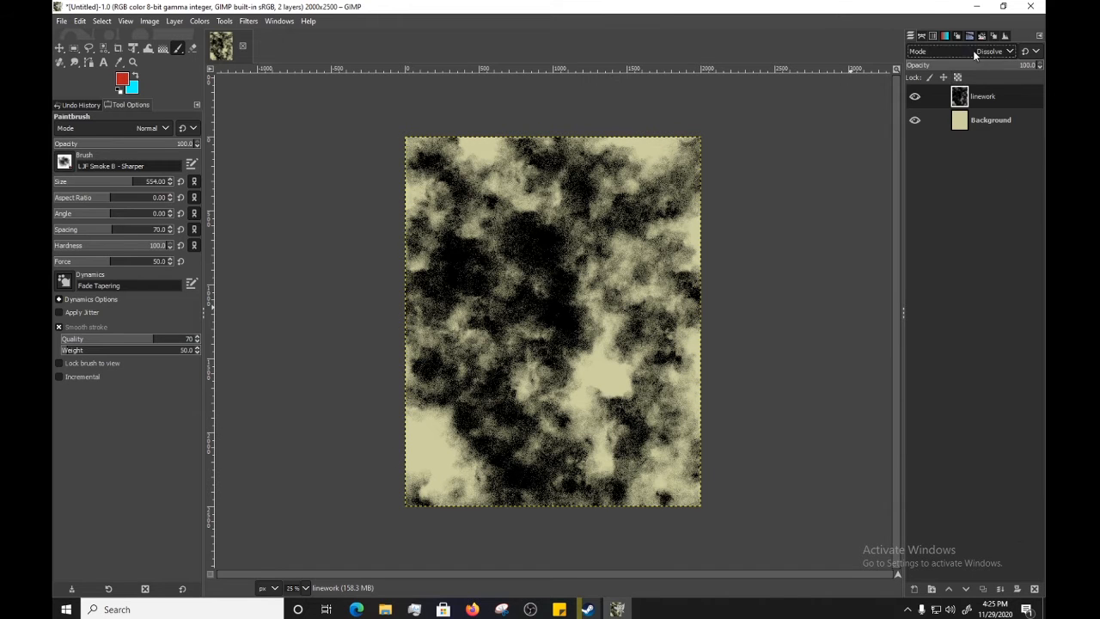
pyautogui.click(974, 52)
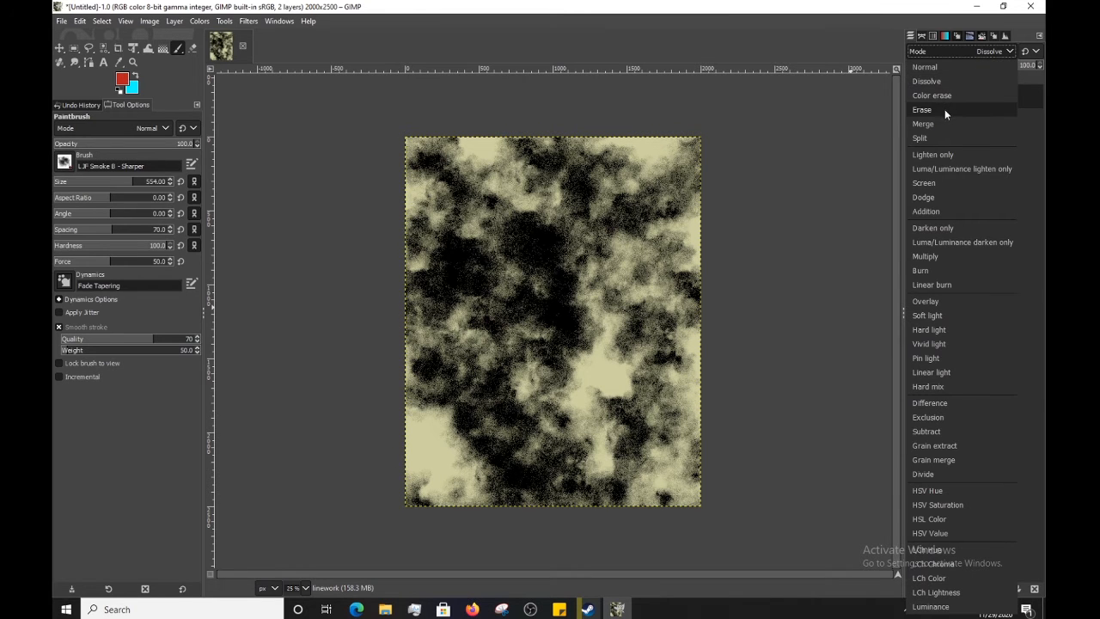
pyautogui.click(944, 109)
pyautogui.click(962, 53)
pyautogui.click(953, 66)
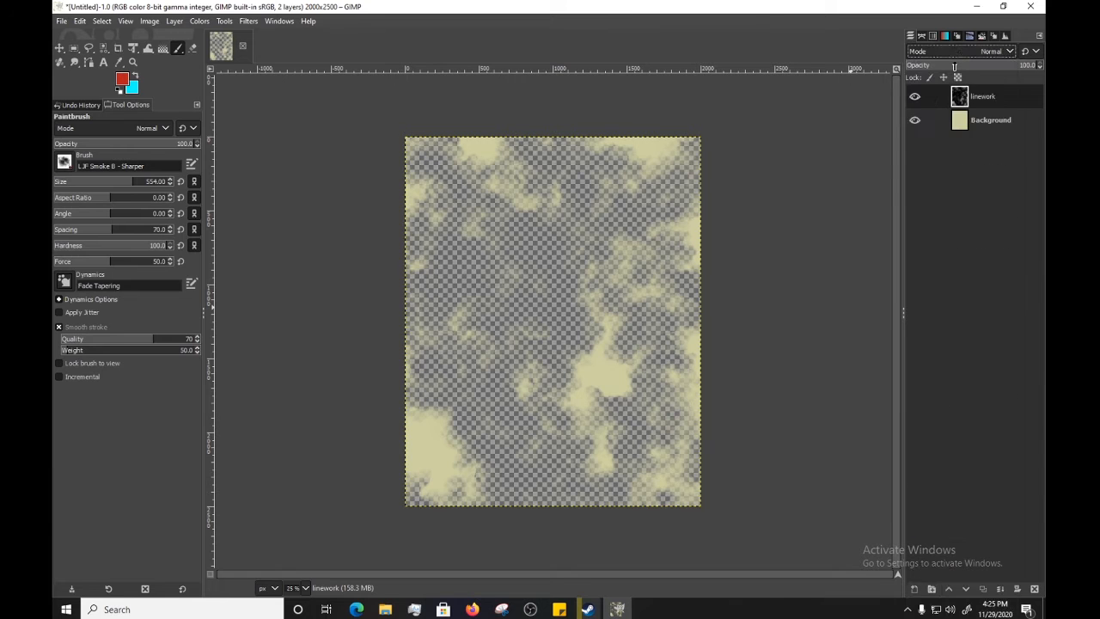
# Switch the linework layer's blend mode to Erase again, and change it to Merge
pyautogui.click(957, 53)
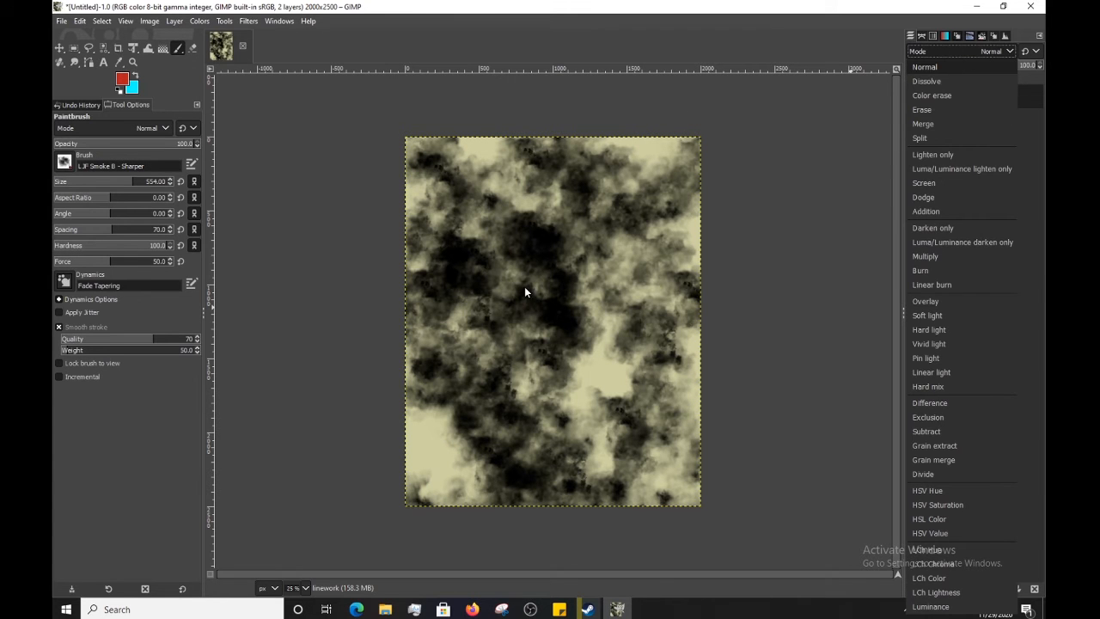
pyautogui.click(932, 109)
pyautogui.click(955, 52)
pyautogui.click(938, 123)
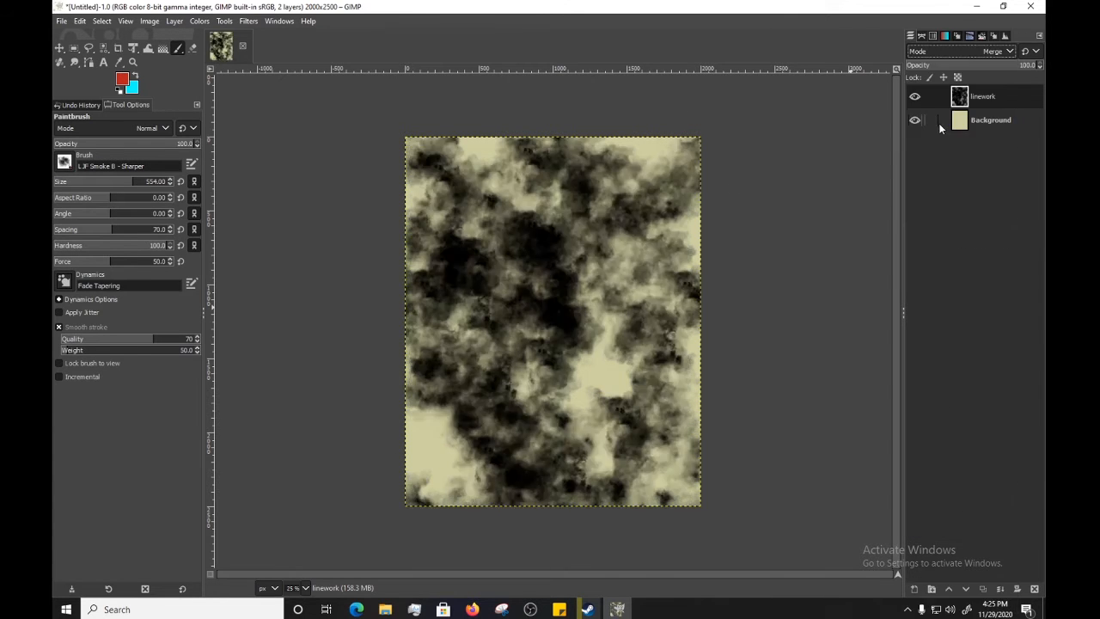
# Try the LCh Lightness blend mode on the linework layer, and set the mode to Lighten only
pyautogui.click(951, 52)
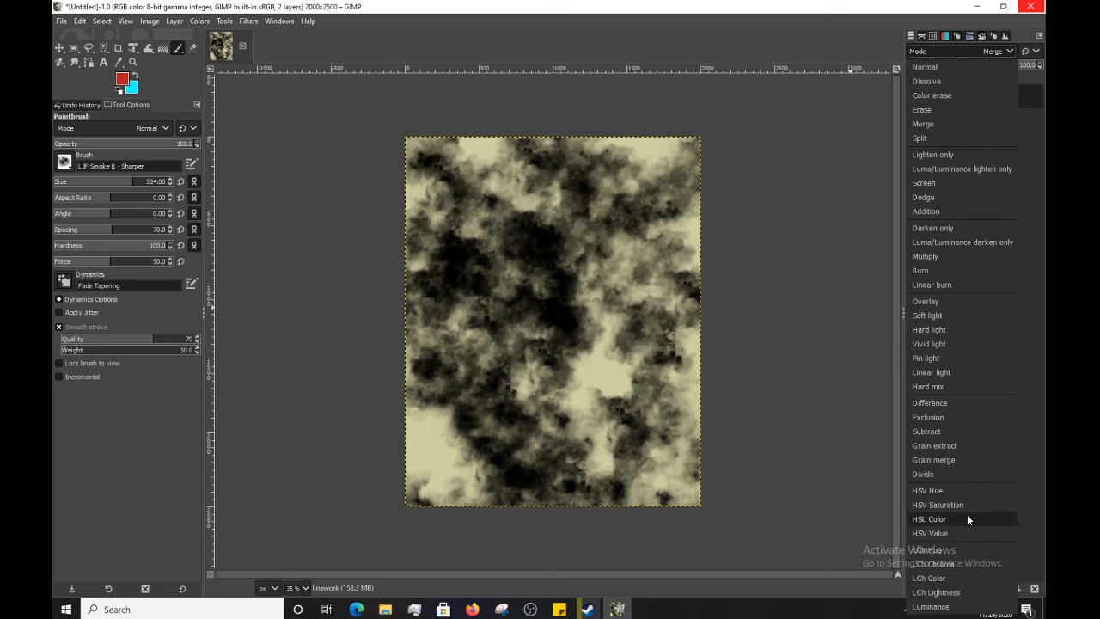
pyautogui.click(964, 593)
pyautogui.click(984, 51)
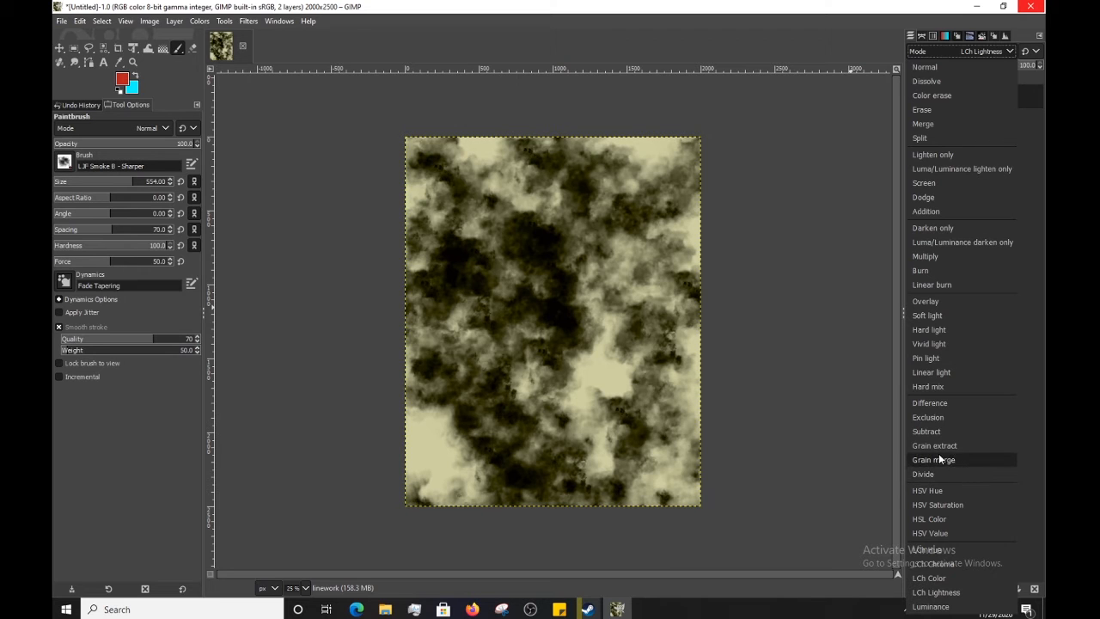
pyautogui.click(936, 154)
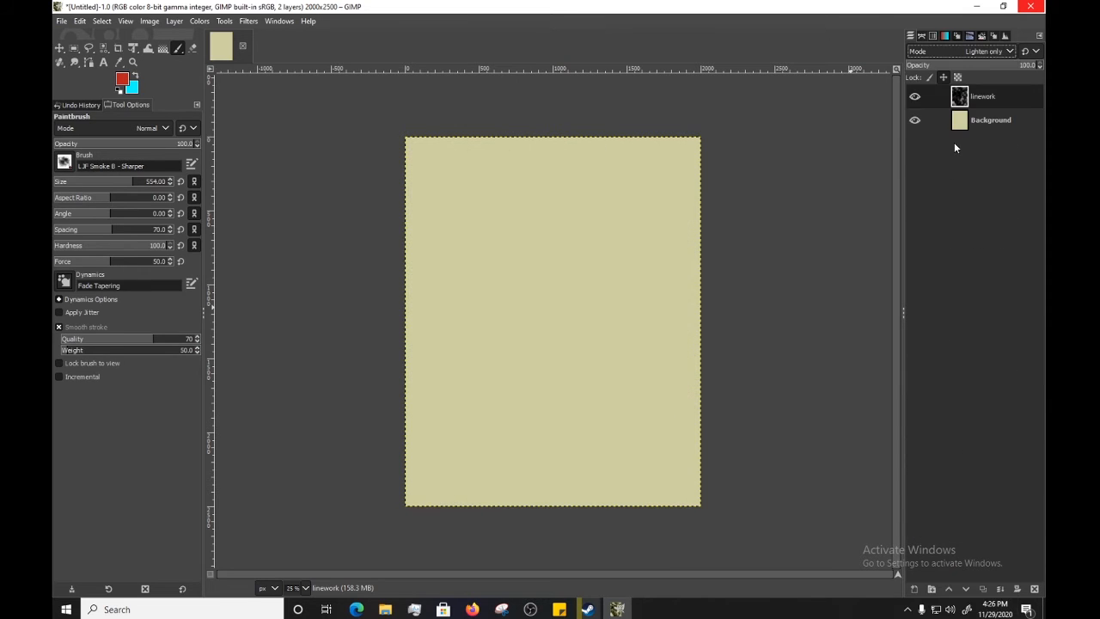
# Try the Dodge, Darken only and Burn blend modes on the linework layer, and set it back to Normal
pyautogui.click(970, 54)
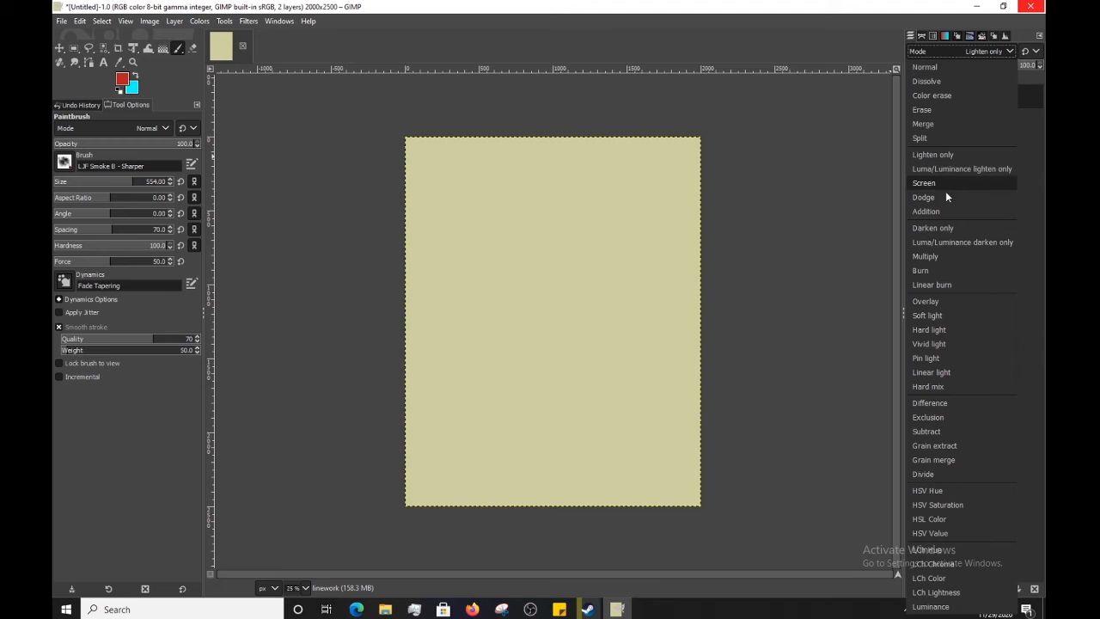
pyautogui.click(949, 194)
pyautogui.click(984, 54)
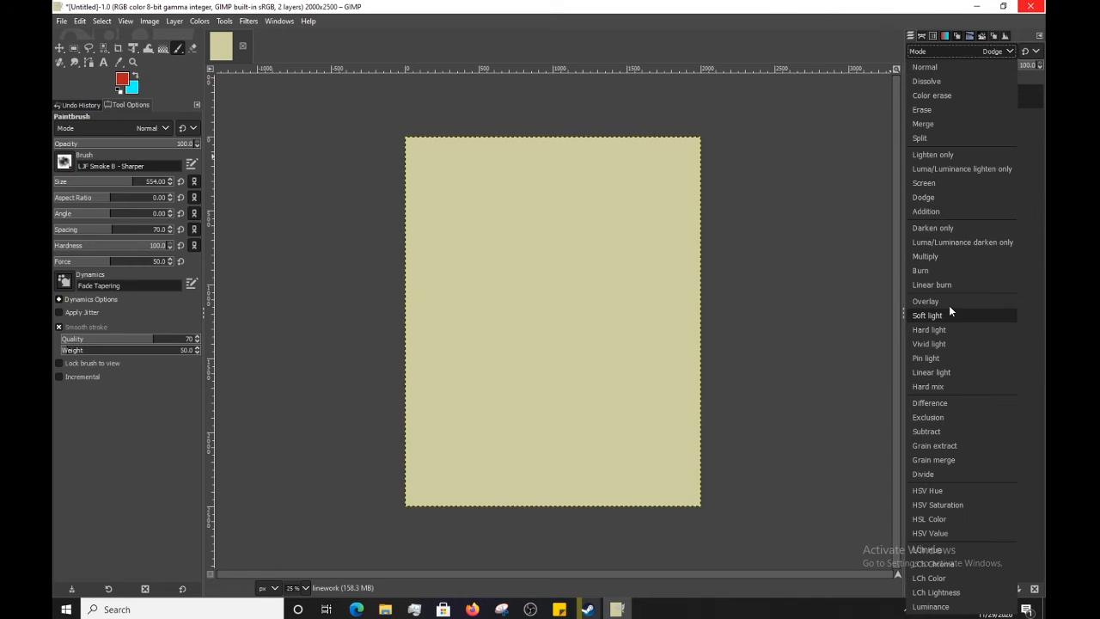
pyautogui.click(945, 229)
pyautogui.click(977, 56)
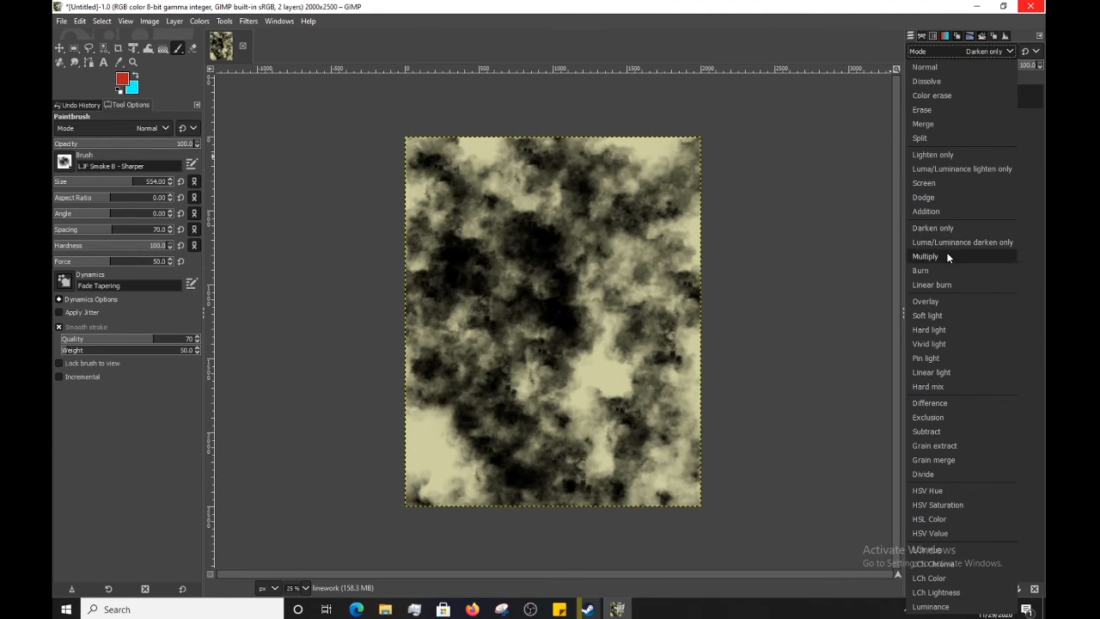
pyautogui.click(945, 263)
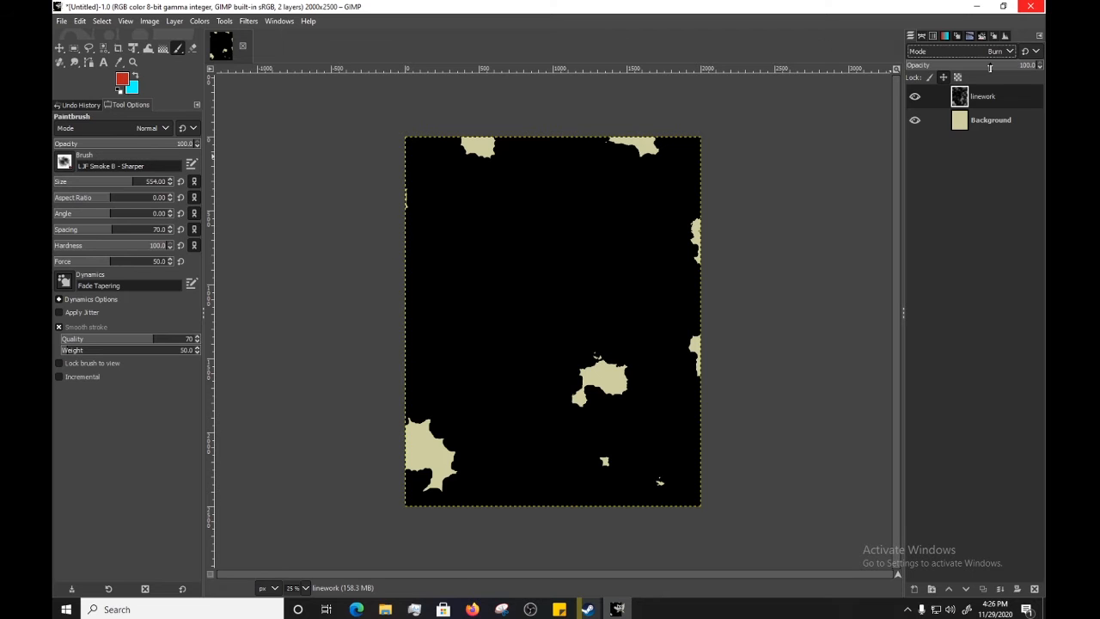
pyautogui.click(988, 54)
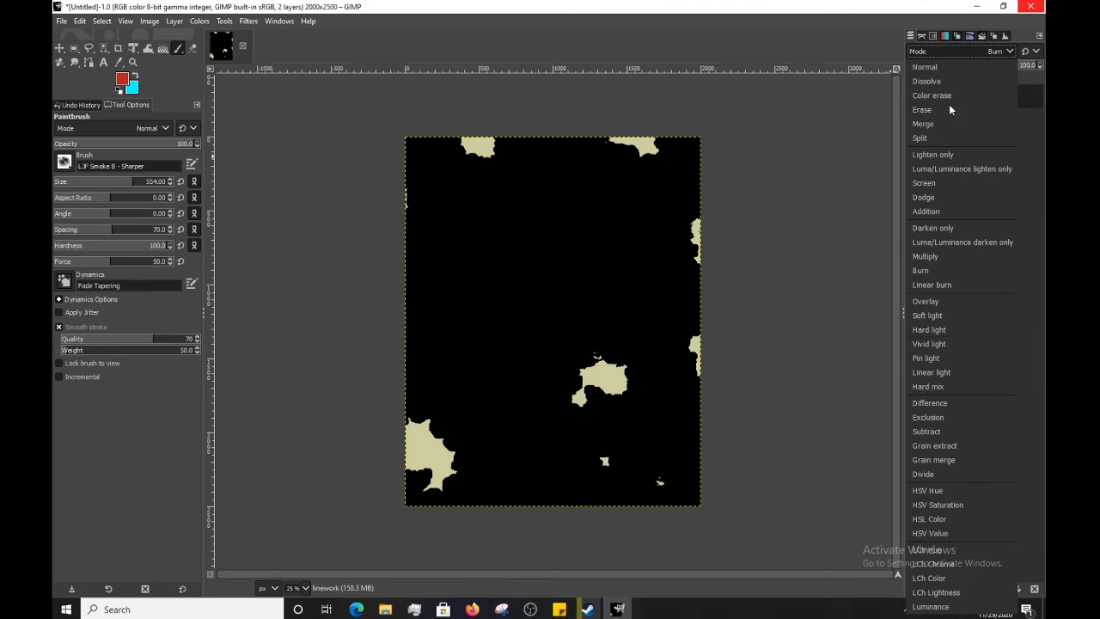
pyautogui.click(944, 66)
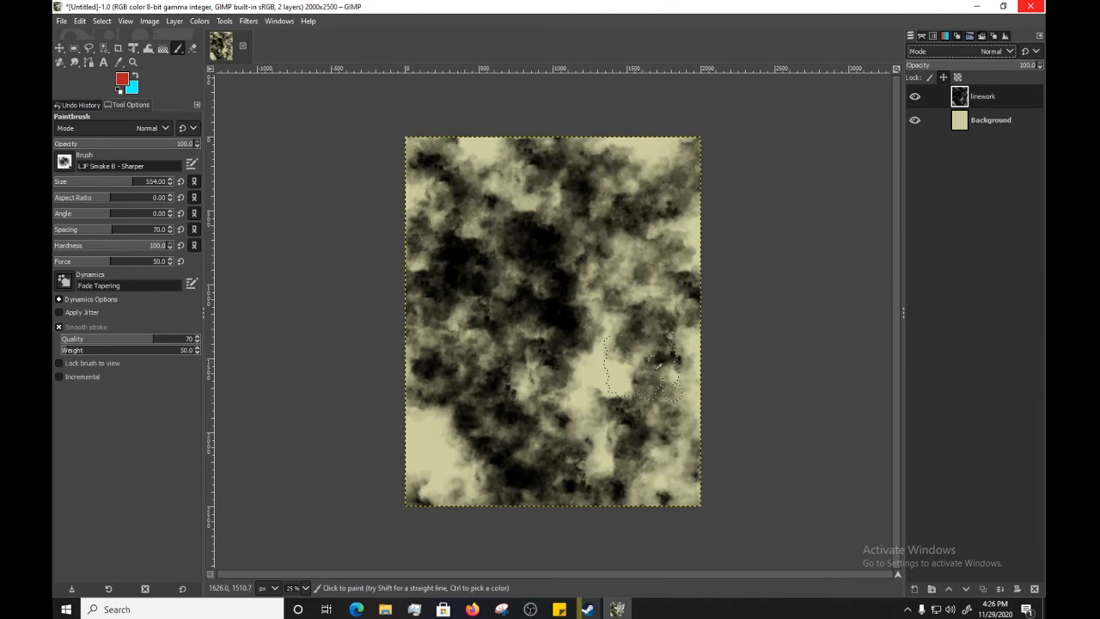
# Paint a red smoke stroke down through the lower half of the canvas, and undo it together with the last layer mode change
pyautogui.moveTo(515, 296)
pyautogui.mouseDown()
pyautogui.moveTo(489, 333)
pyautogui.moveTo(567, 452)
pyautogui.moveTo(507, 481)
pyautogui.moveTo(512, 423)
pyautogui.moveTo(633, 527)
pyautogui.mouseUp()
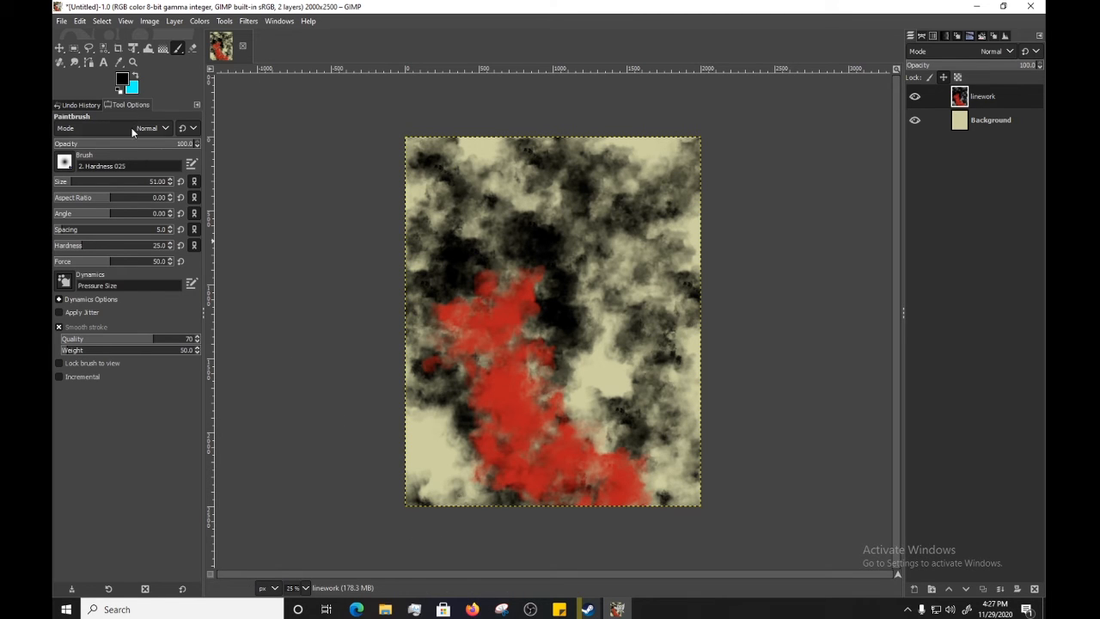
pyautogui.click(80, 20)
pyautogui.click(94, 37)
pyautogui.click(80, 20)
pyautogui.click(90, 37)
pyautogui.click(82, 23)
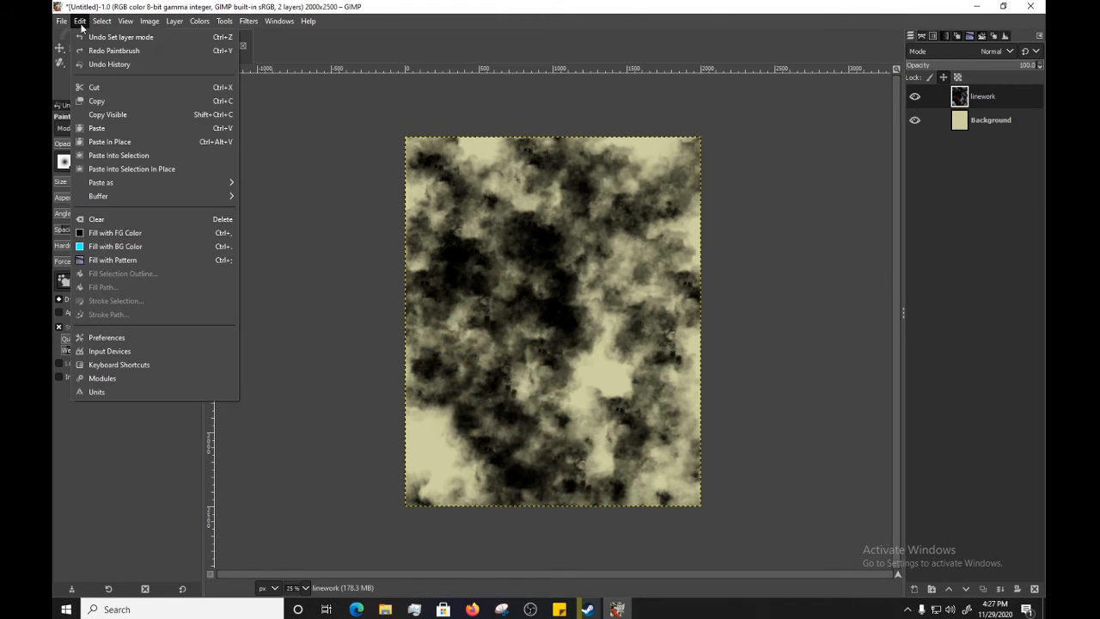
pyautogui.click(88, 34)
pyautogui.rightClick(989, 99)
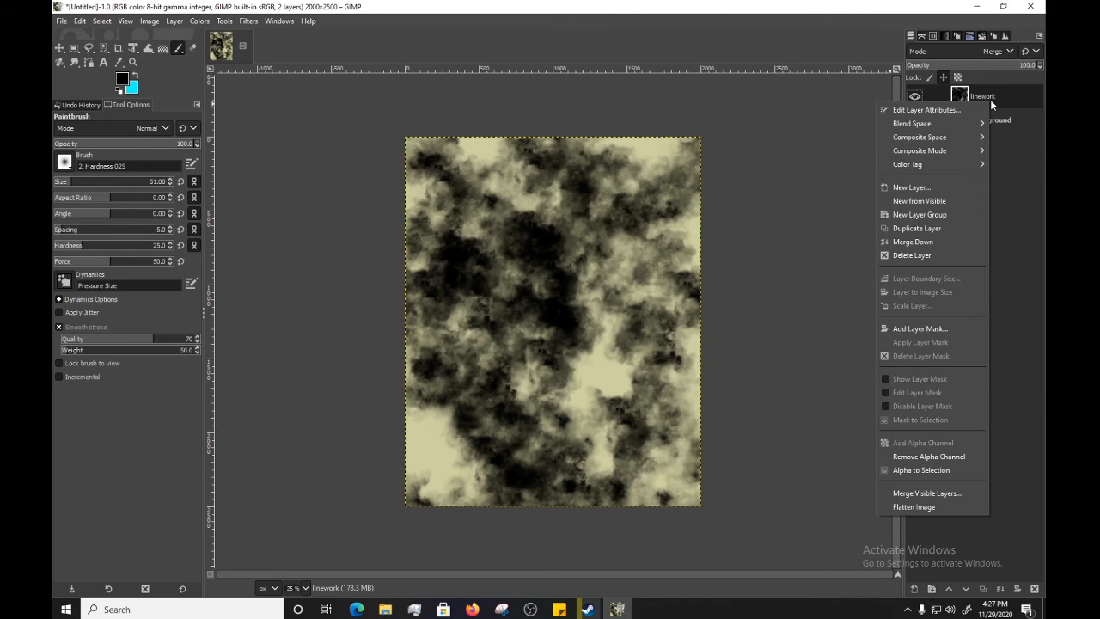
pyautogui.click(1010, 205)
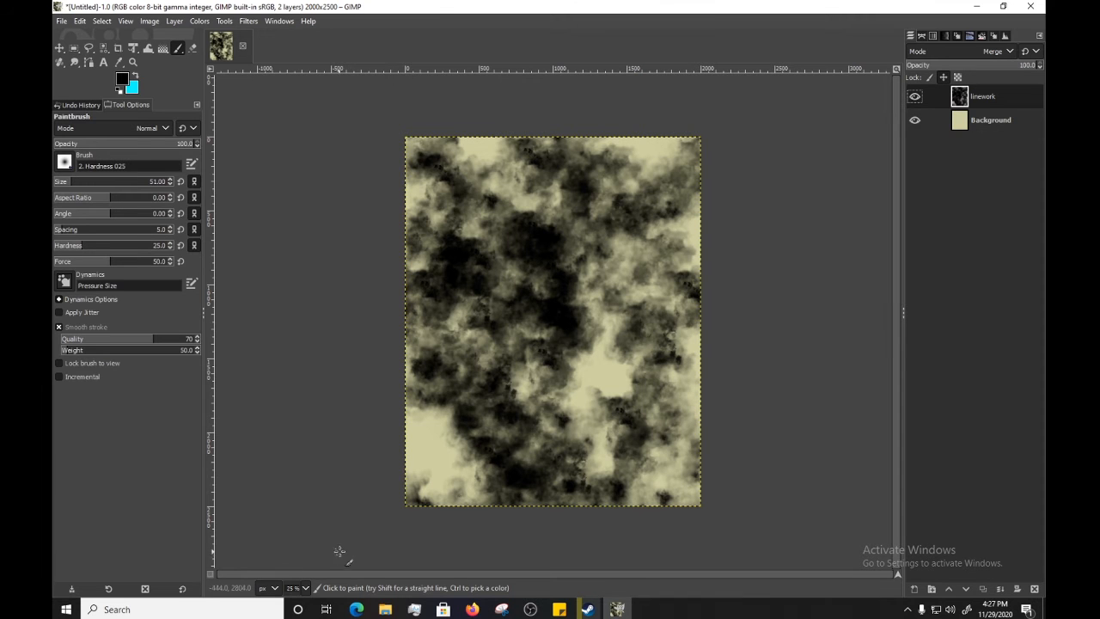
# Switch to File Explorer and open the antisticker image from the Pictures folder
pyautogui.click(385, 610)
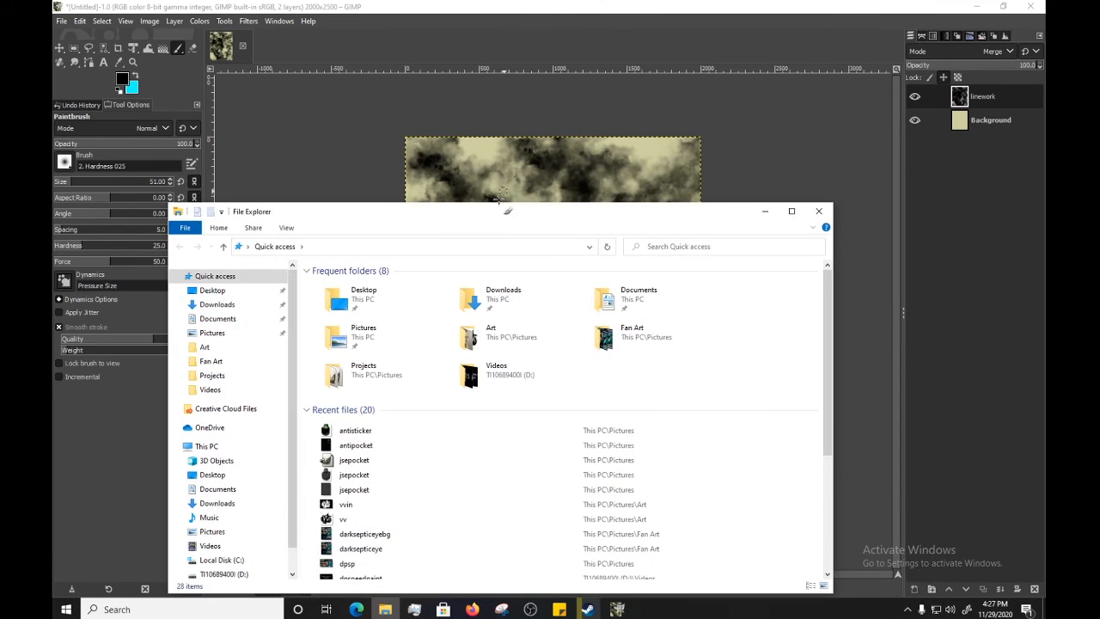
pyautogui.moveTo(460, 211); pyautogui.dragTo(503, 93)
pyautogui.click(258, 215)
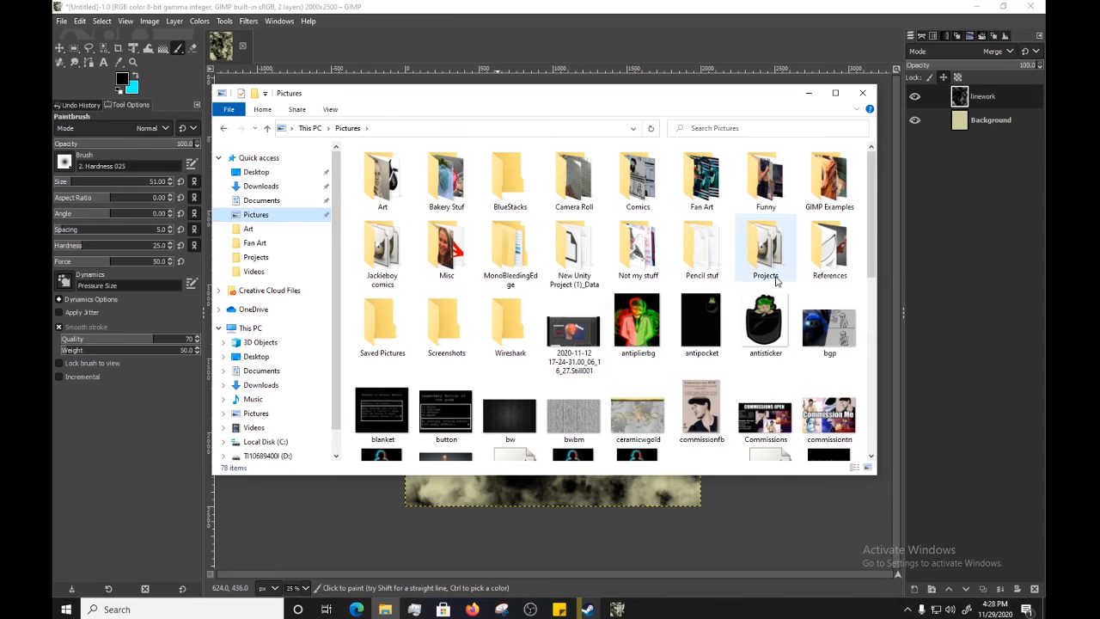
pyautogui.doubleClick(766, 325)
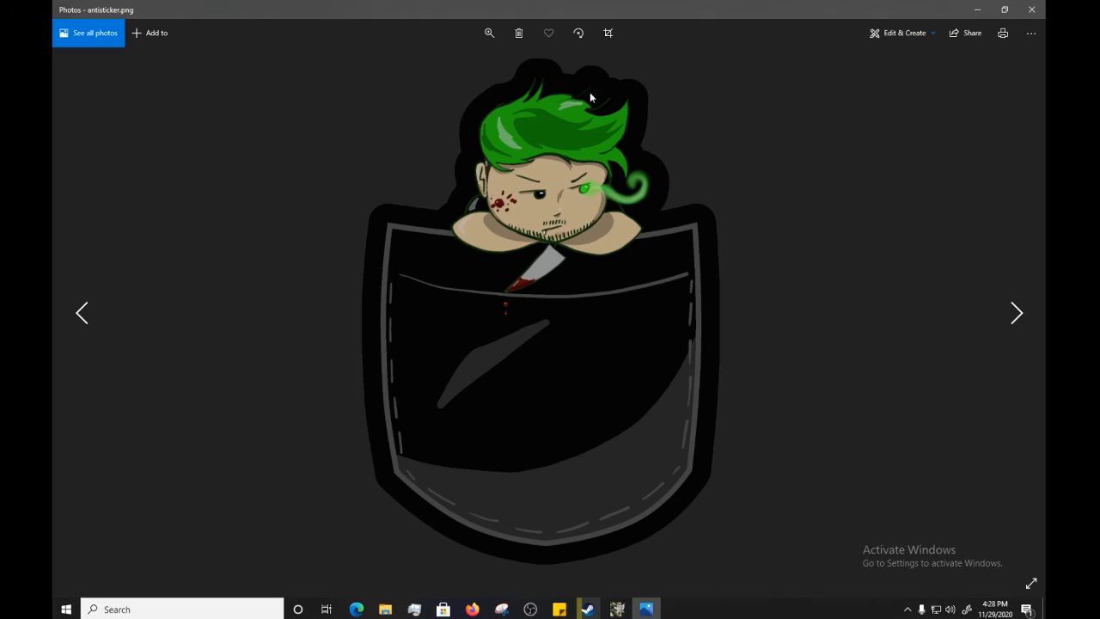
# Show the antisticker image in a floating window over the desktop, with File Explorer closed and GIMP minimized
pyautogui.moveTo(854, 12); pyautogui.dragTo(753, 150)
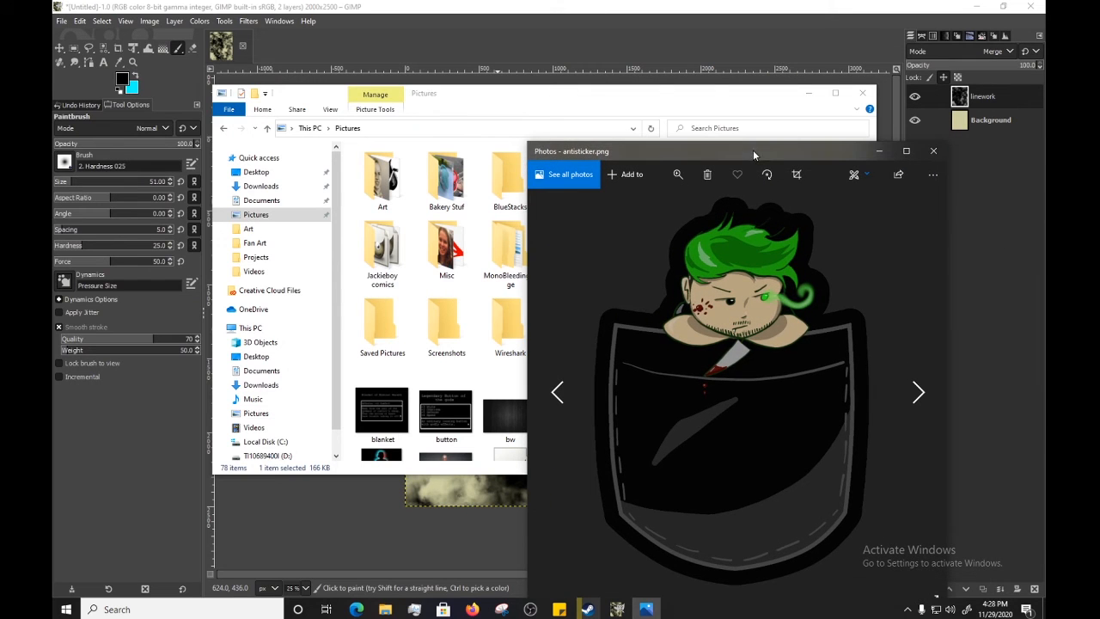
pyautogui.click(860, 95)
pyautogui.click(976, 7)
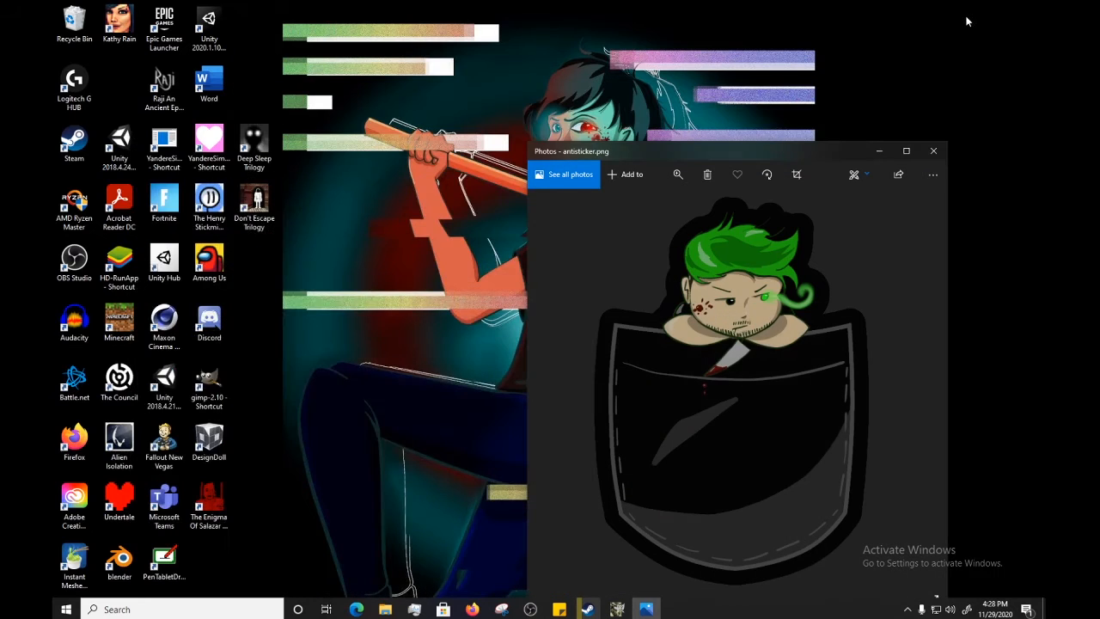
pyautogui.moveTo(709, 159); pyautogui.dragTo(628, 98)
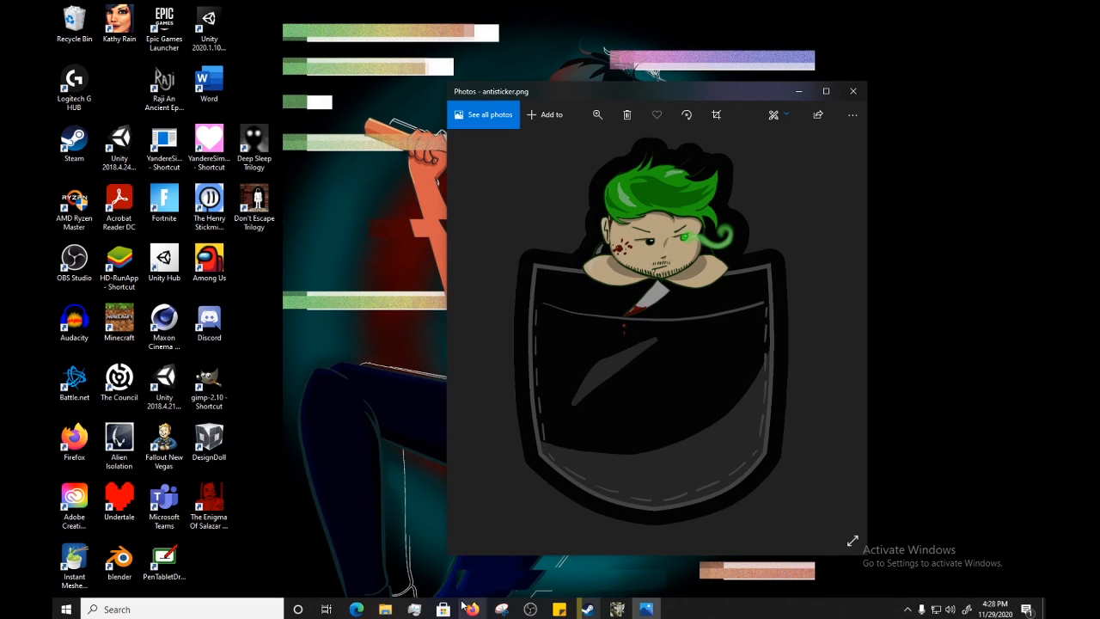
# Switch to Firefox and open the Online RGB to CMYK conversion page from the recent highlights
pyautogui.click(445, 609)
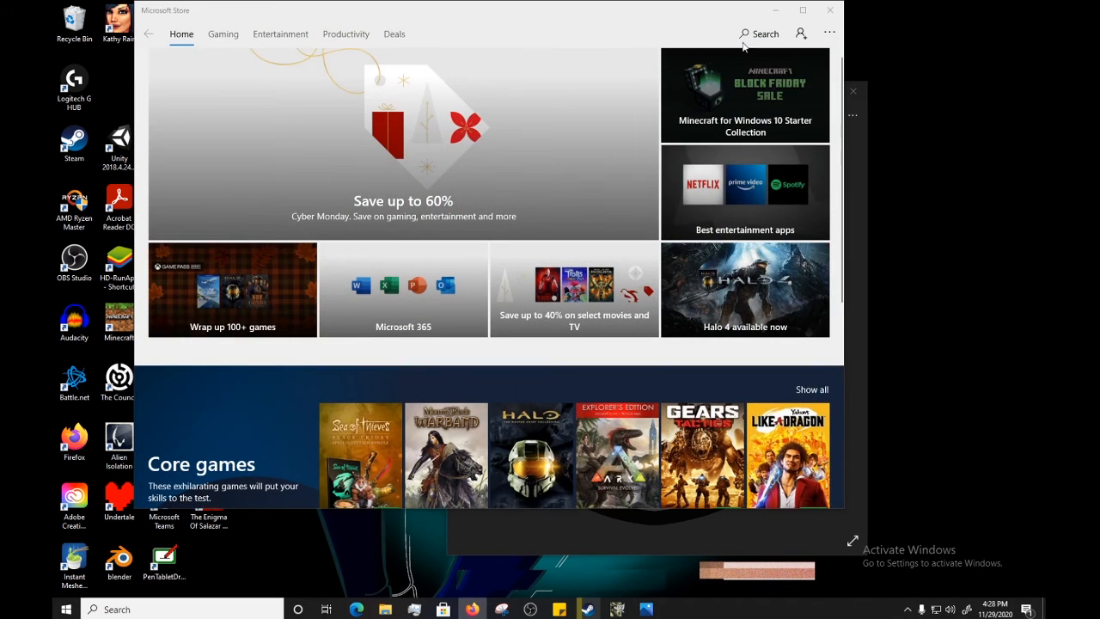
pyautogui.click(829, 10)
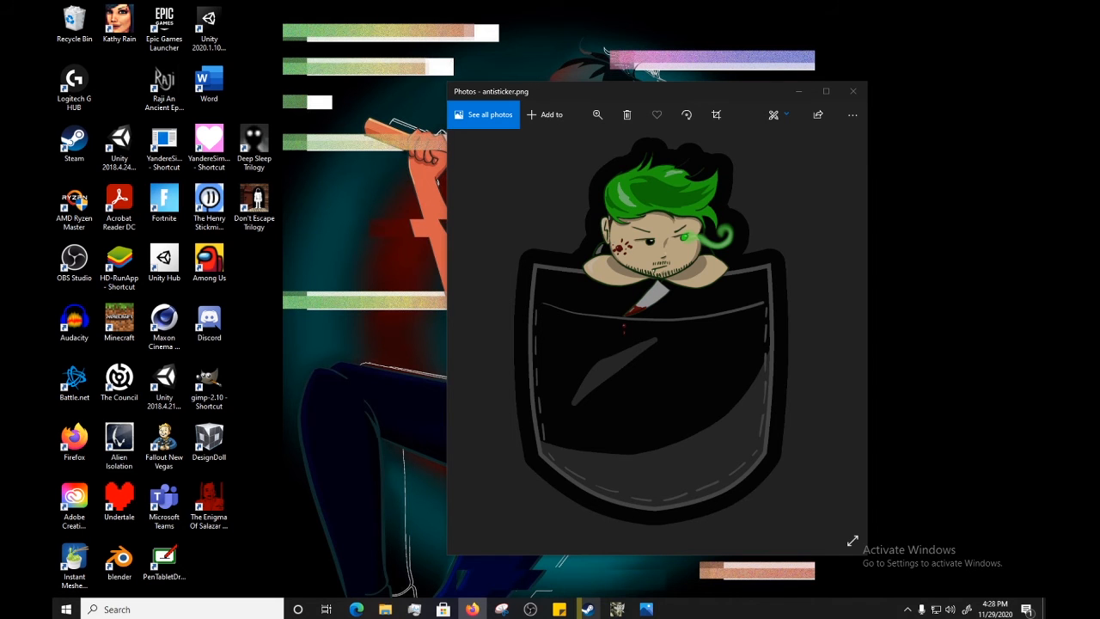
pyautogui.click(472, 608)
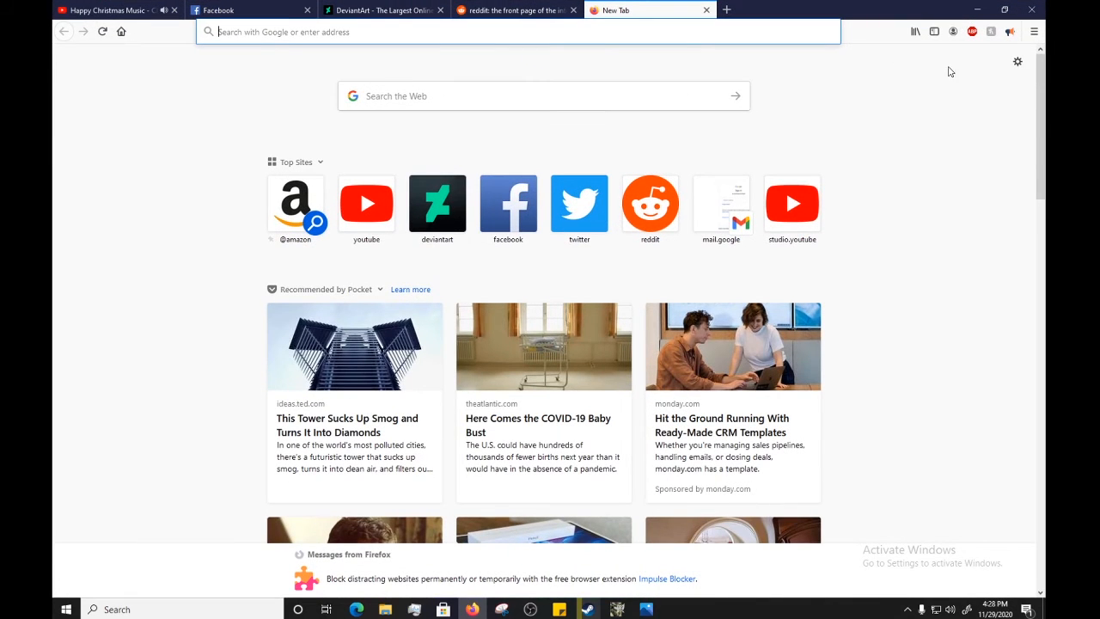
pyautogui.click(916, 32)
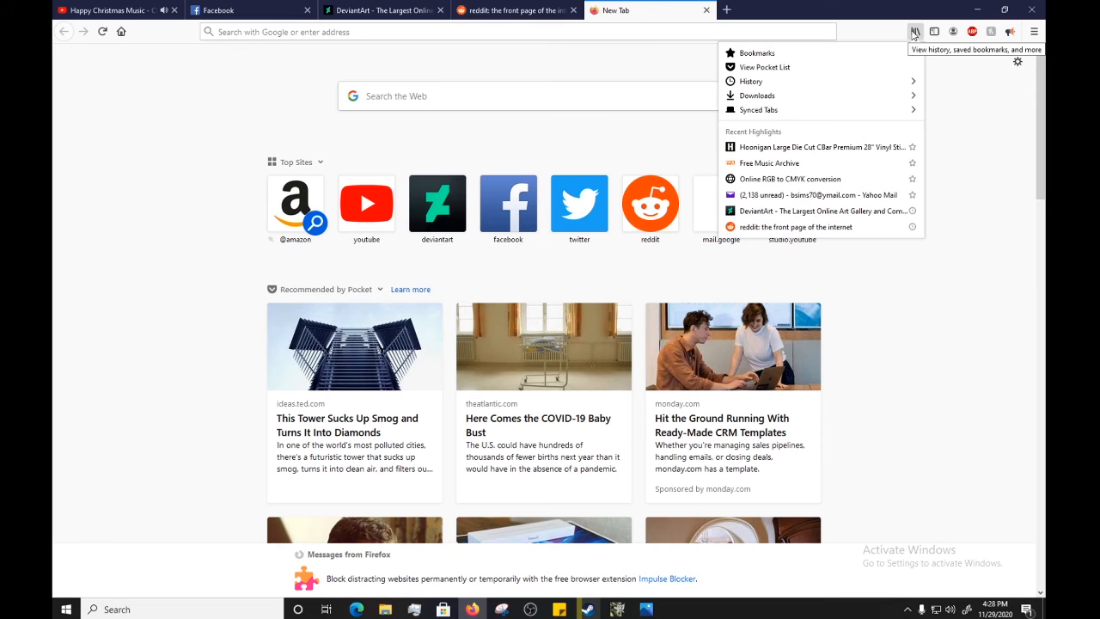
pyautogui.click(799, 178)
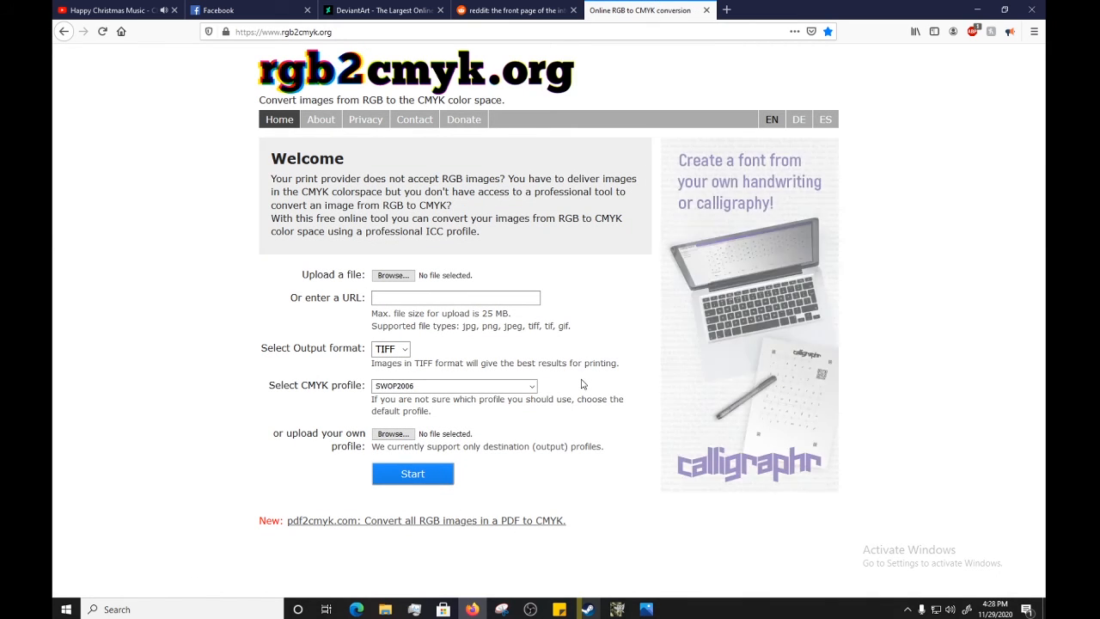
# Compare the conversion page beside the image, maximize the browser again, and select antisticker.png as the file to upload
pyautogui.moveTo(739, 10); pyautogui.dragTo(274, 124)
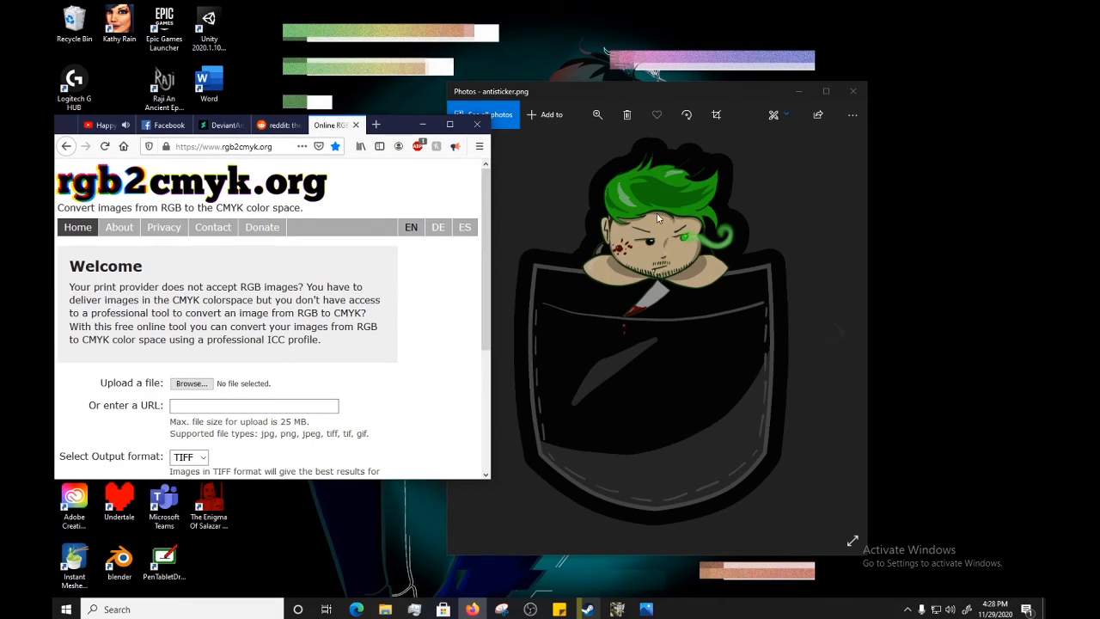
pyautogui.doubleClick(399, 129)
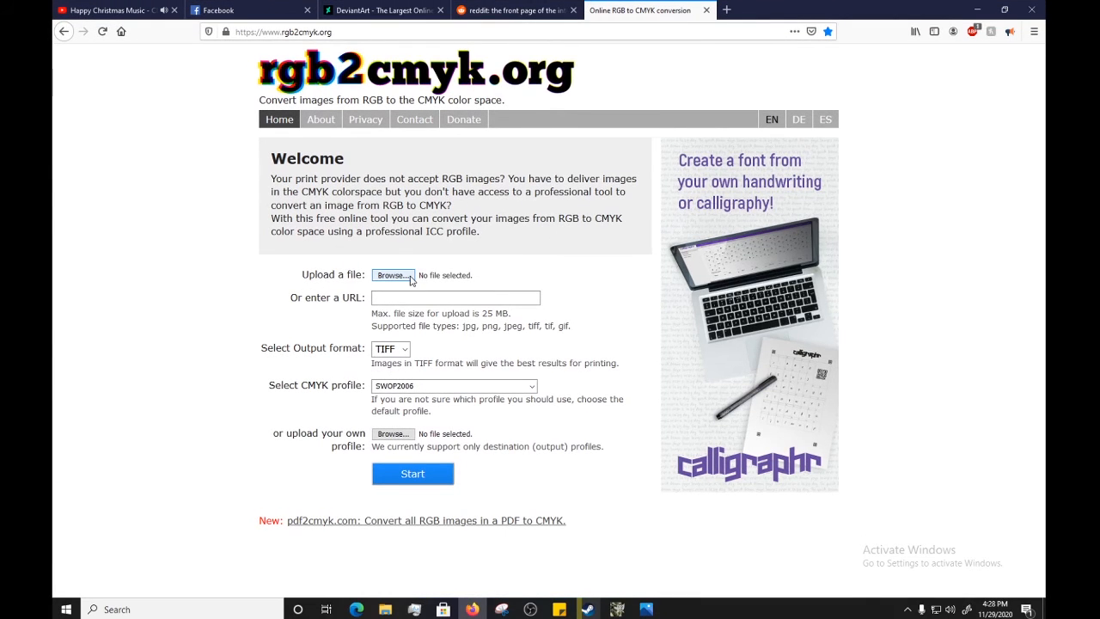
pyautogui.click(409, 276)
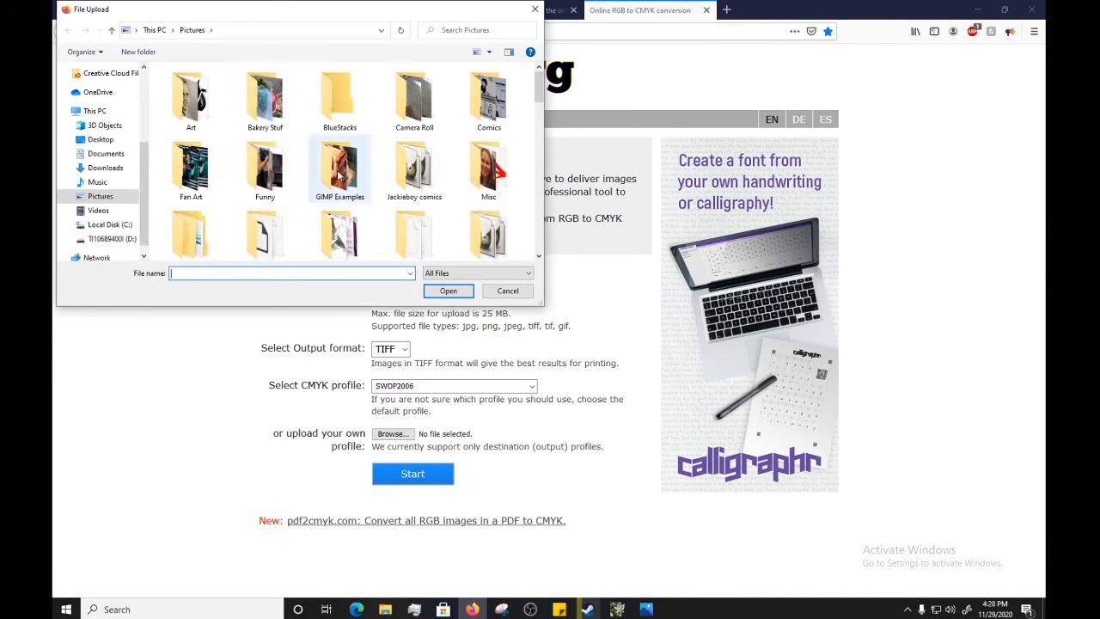
pyautogui.scroll(-5, 344, 172)
pyautogui.click(348, 165)
pyautogui.doubleClick(348, 165)
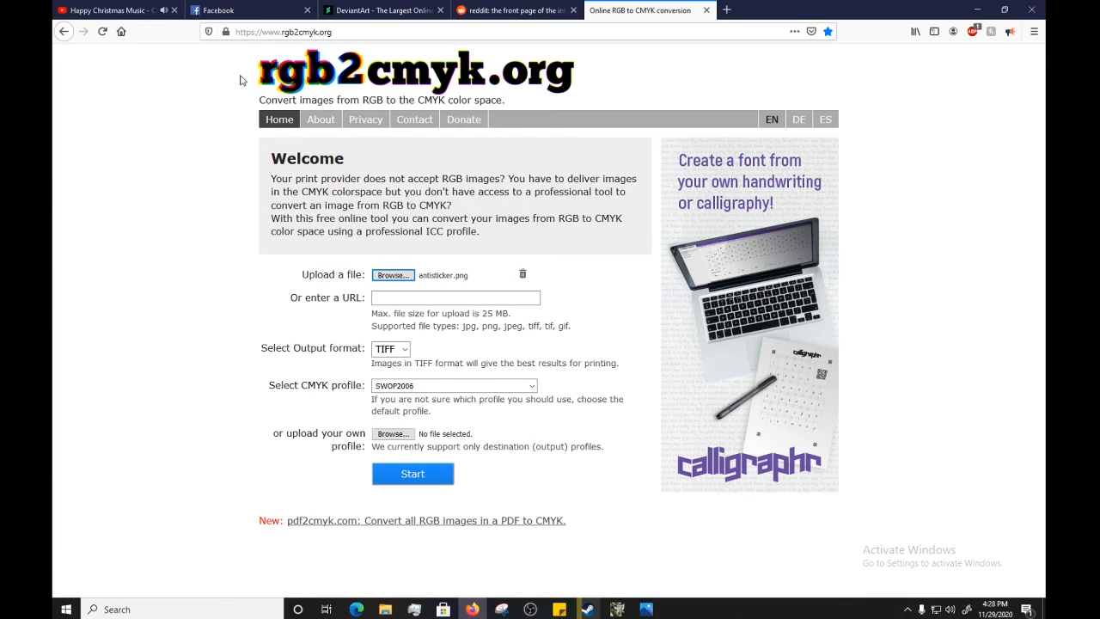
# Convert the uploaded file to JPEG with the default SWOP2006 CMYK profile, and switch back to GIMP
pyautogui.click(397, 349)
pyautogui.click(405, 383)
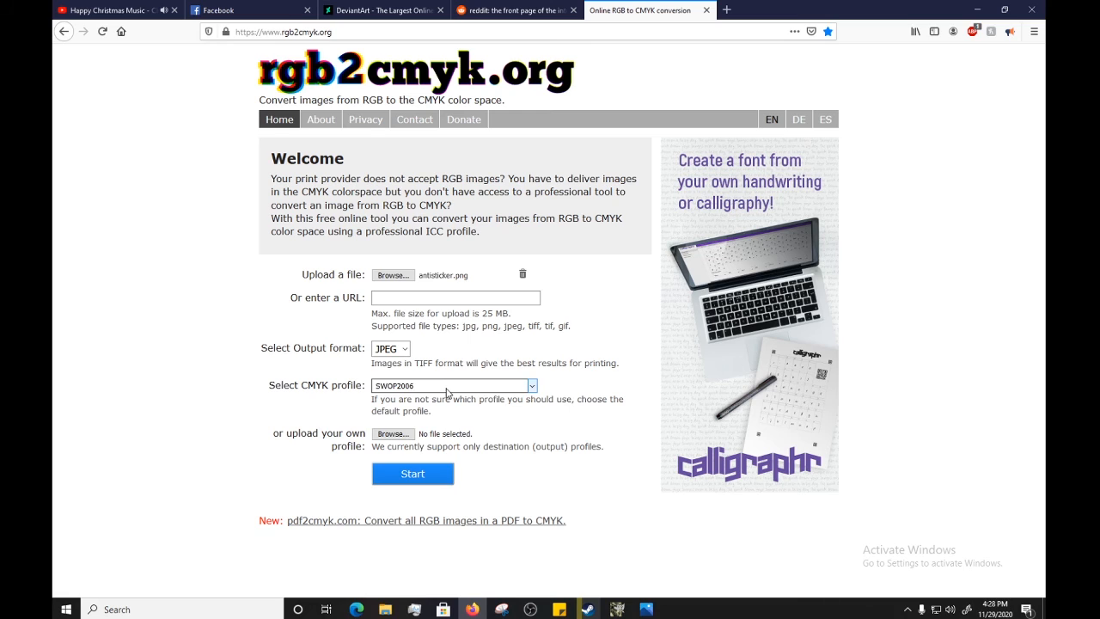
pyautogui.click(487, 387)
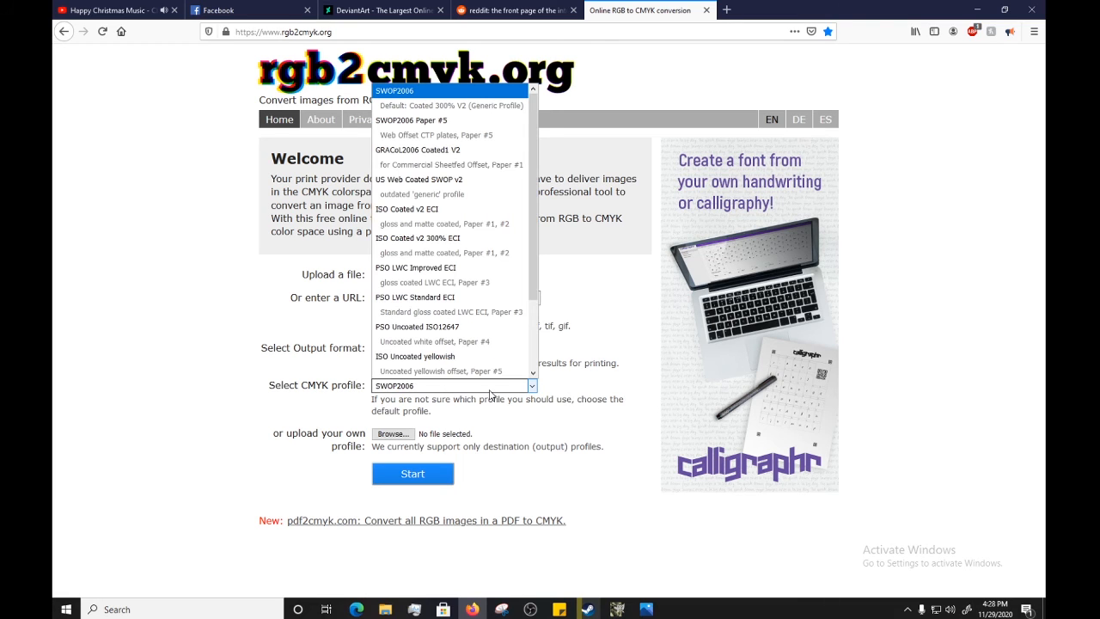
pyautogui.click(490, 389)
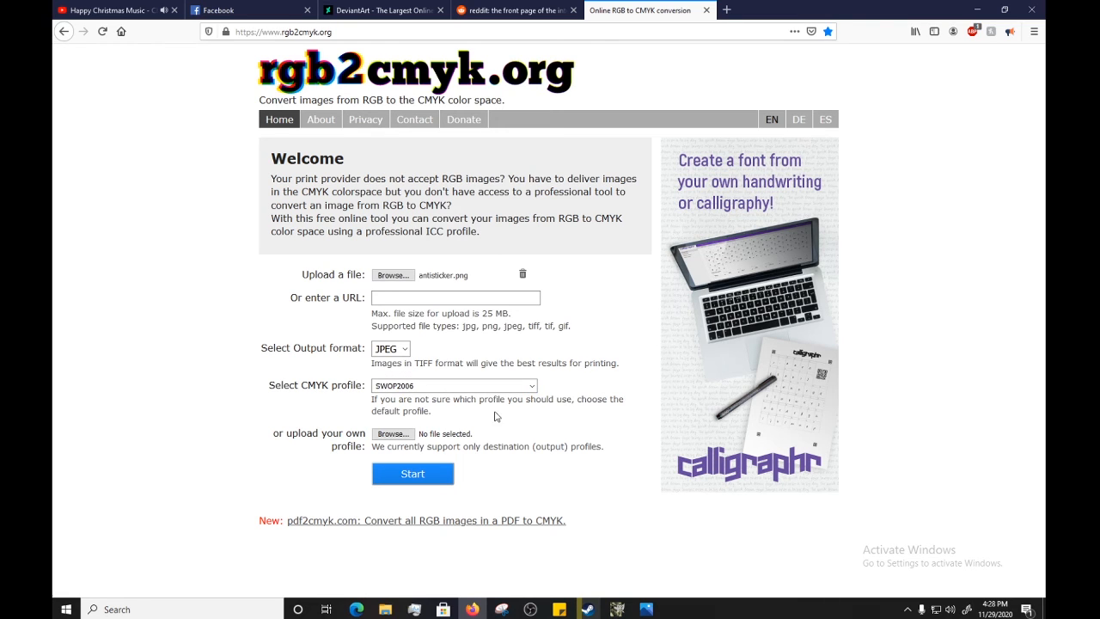
pyautogui.click(411, 475)
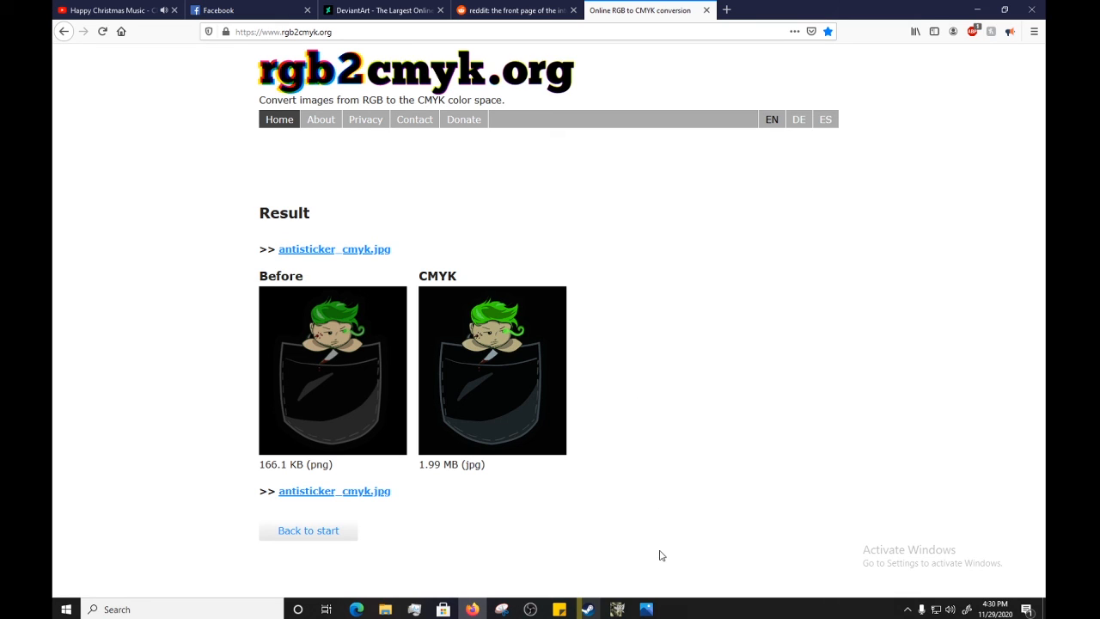
pyautogui.click(619, 609)
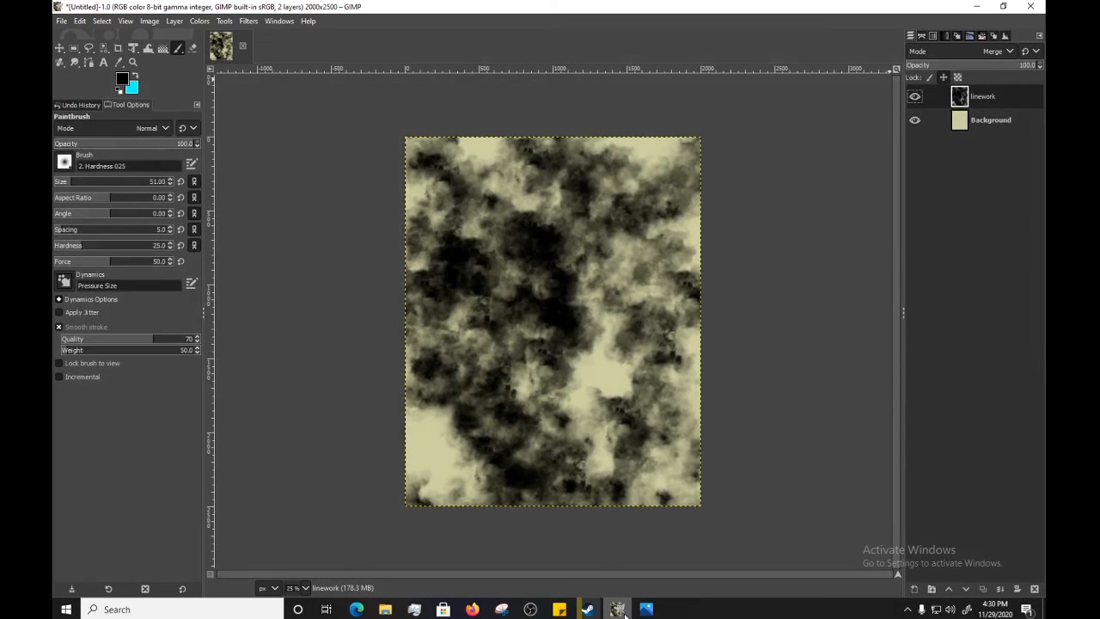